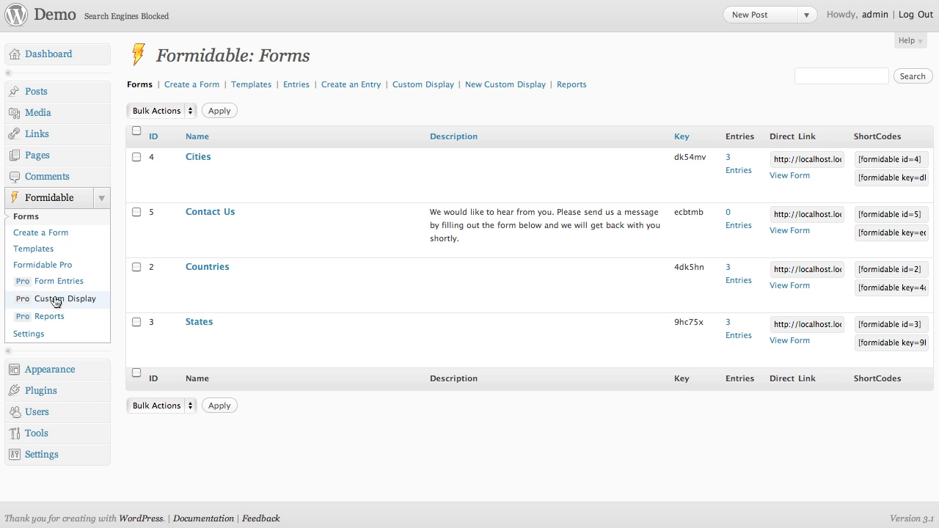
Create a new blank form and title it "My Posts".
click(55, 233)
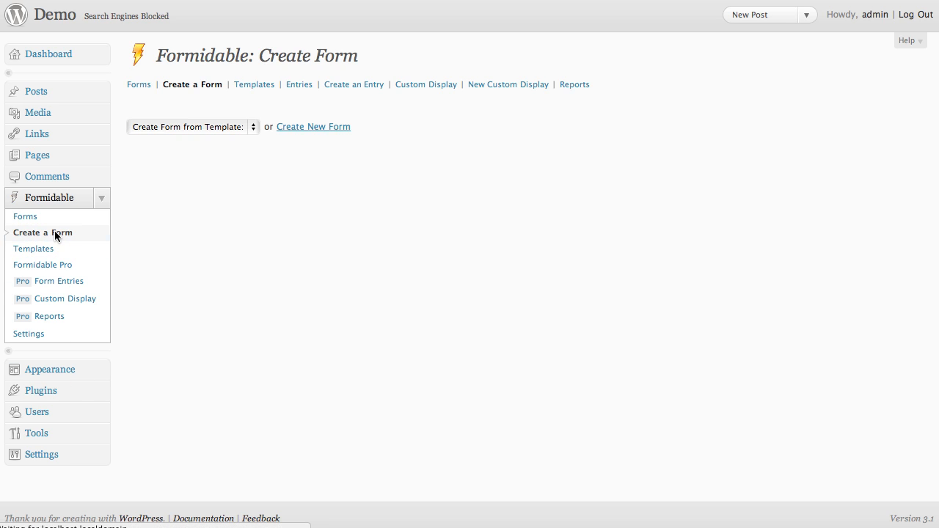
click(320, 127)
click(205, 126)
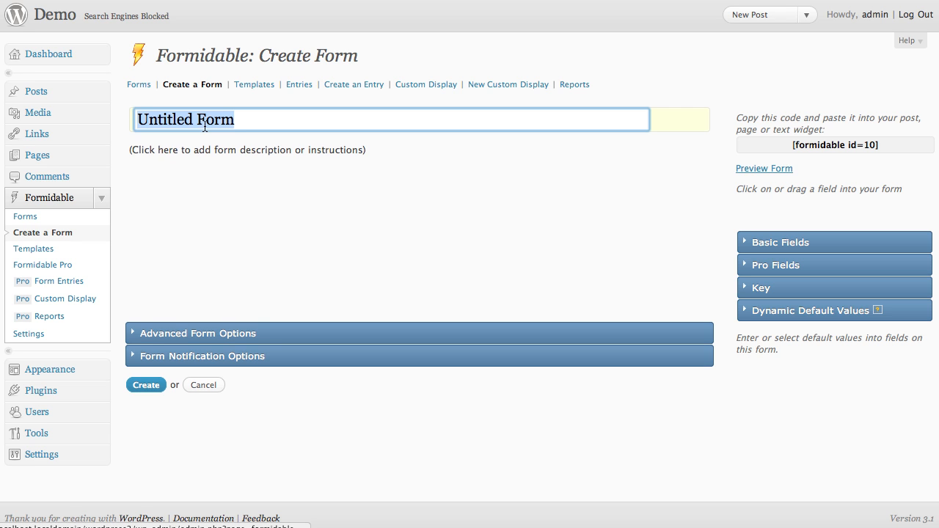
text(M)
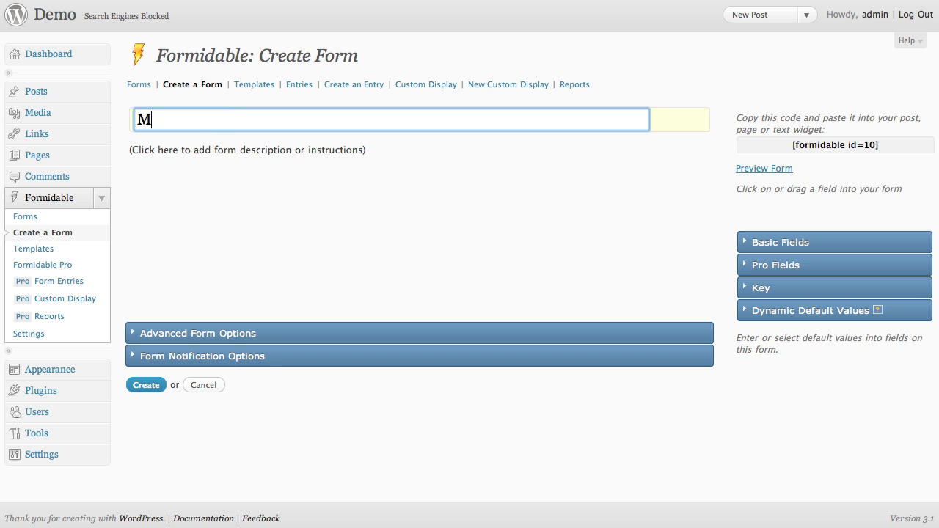
text(y Posts)
click(682, 194)
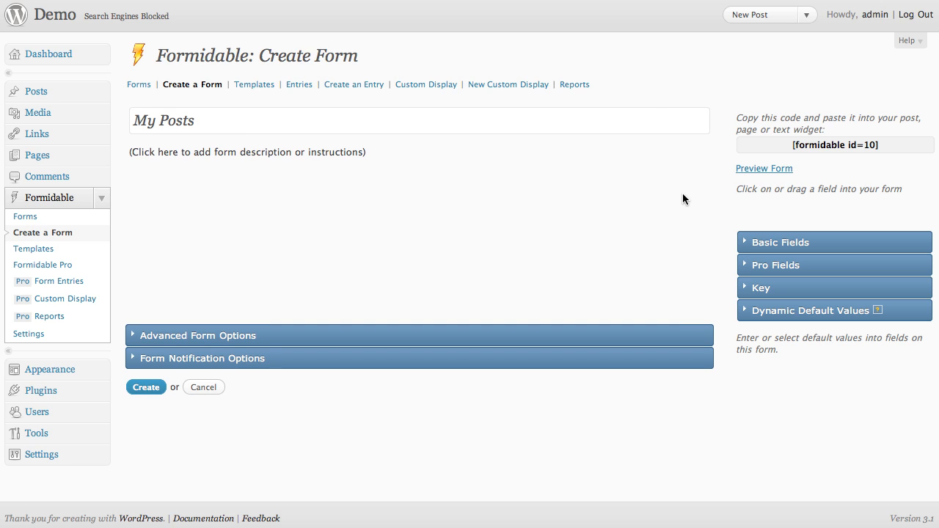
Add a one-line text input field to the form and label it "Title".
click(769, 248)
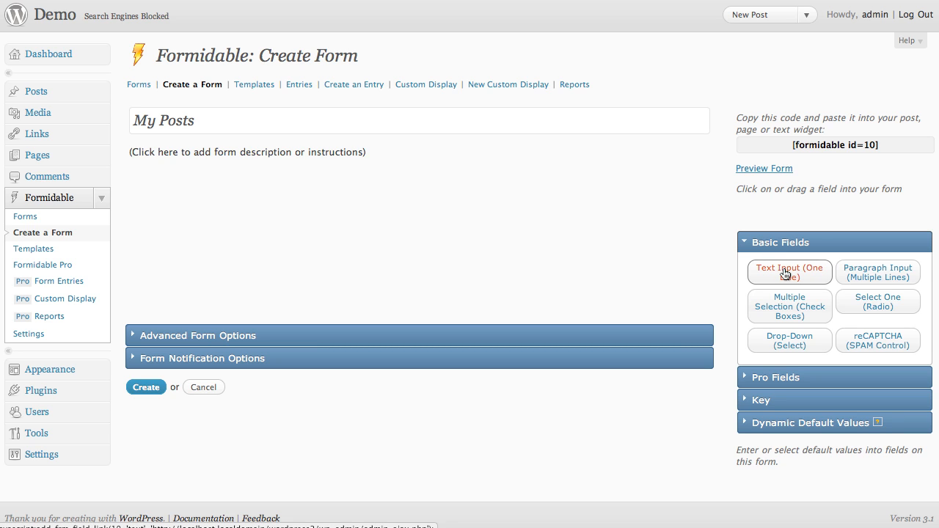
click(784, 272)
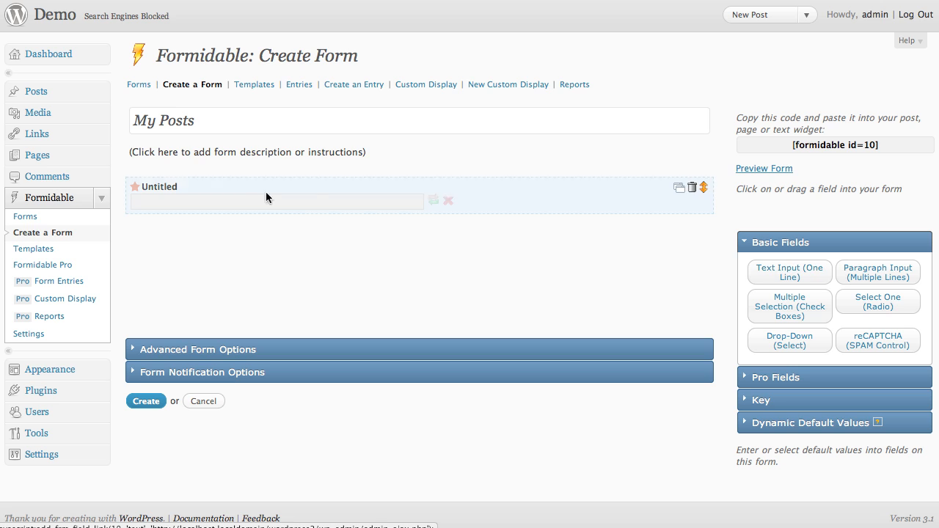
click(161, 188)
text(Title)
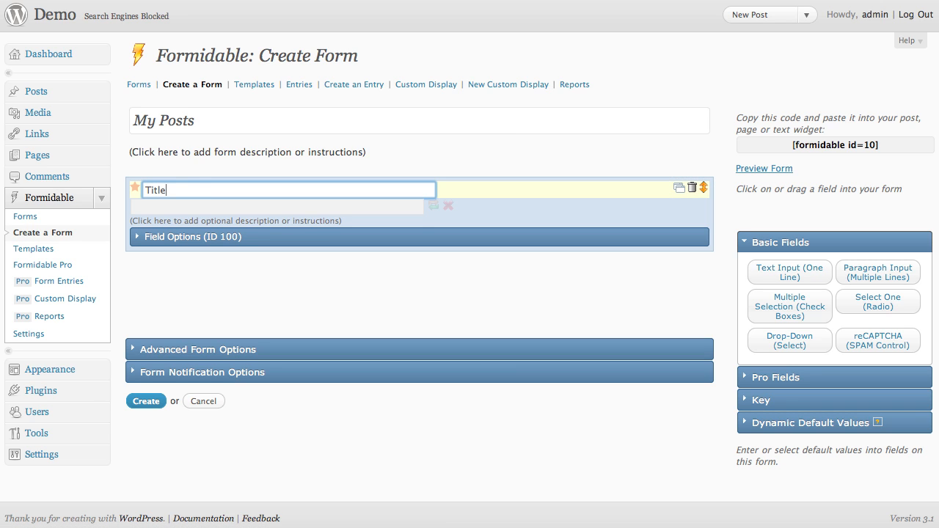
click(608, 296)
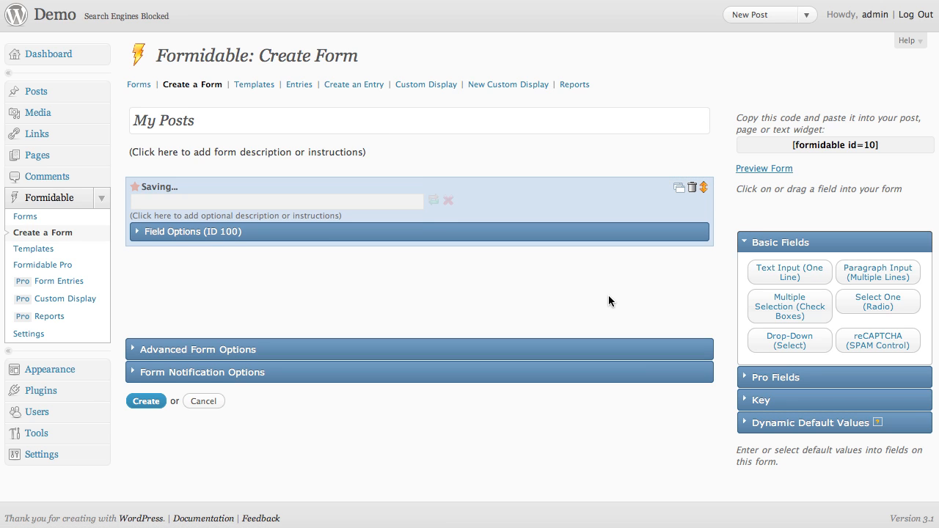
Add a multiple-line paragraph input field below the Title field and label it "Content".
click(856, 275)
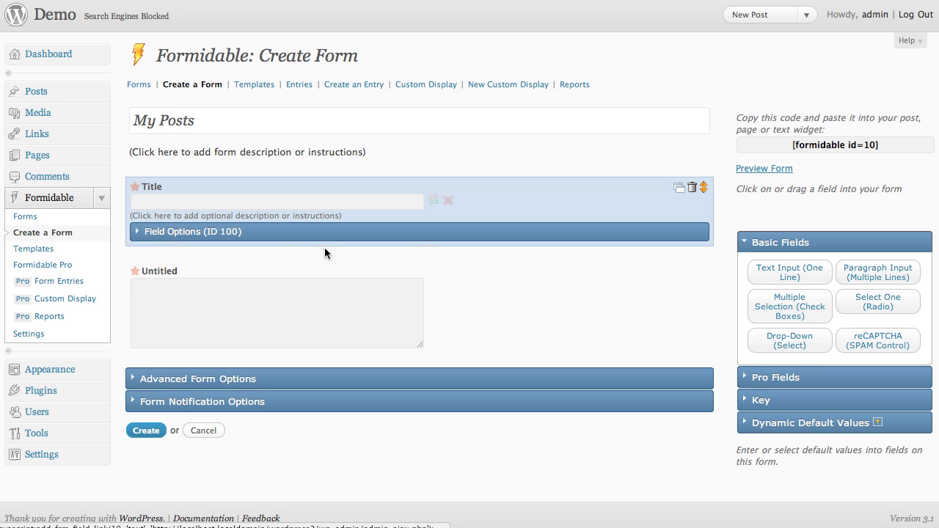
click(180, 273)
text(Content)
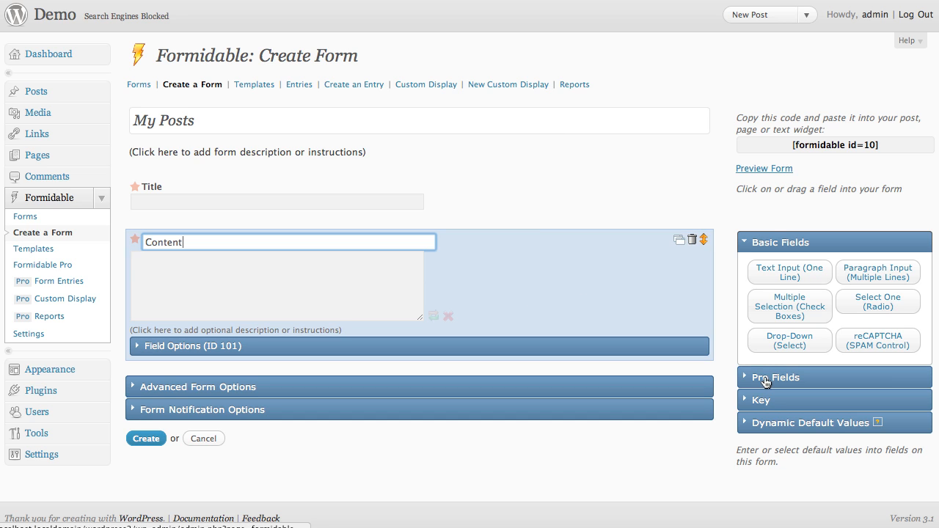
Add a File Upload field from the Pro fields and label it "Post Image".
click(767, 379)
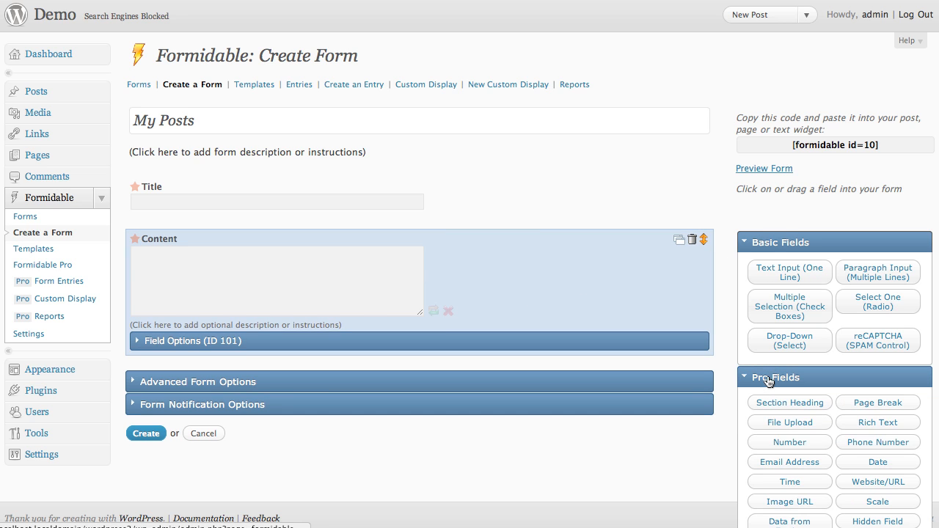
click(779, 431)
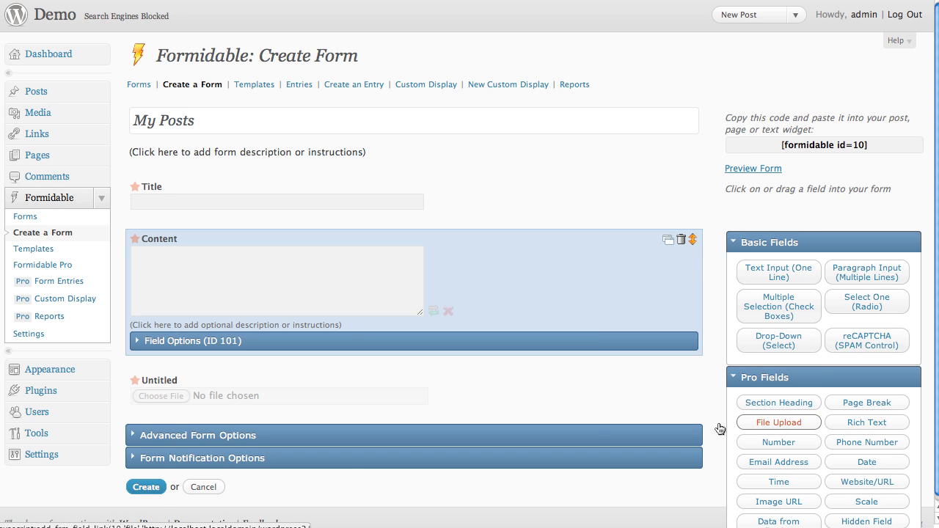
click(166, 381)
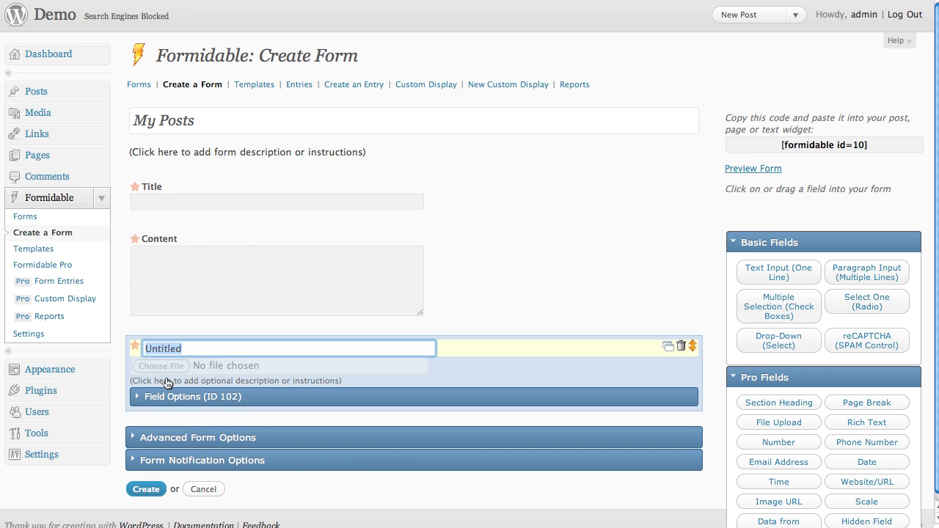
text(Post Image)
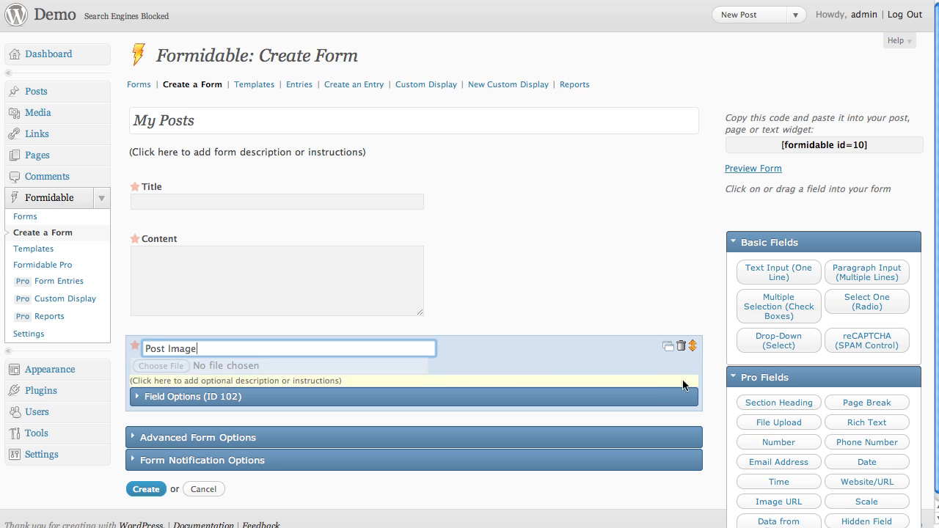
key(Return)
Add a check box field labelled "Categories" and delete its two default options.
click(770, 379)
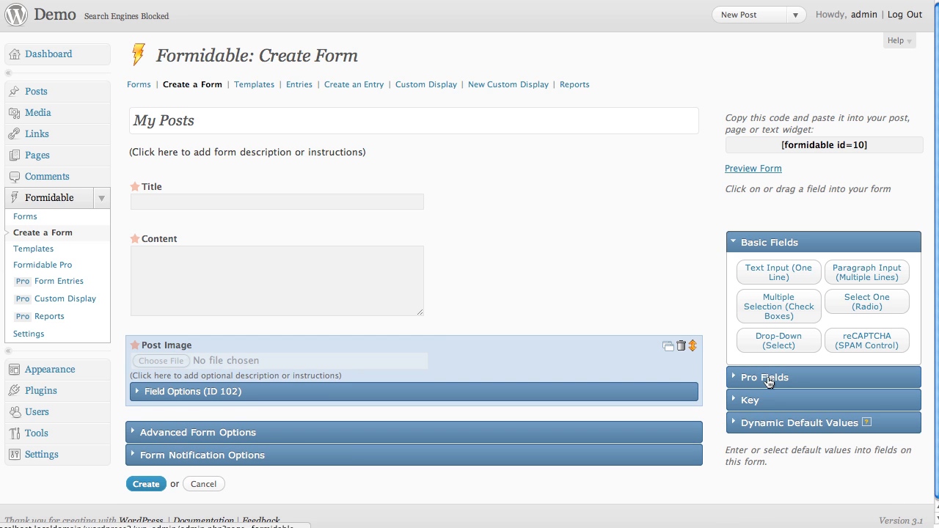
click(792, 303)
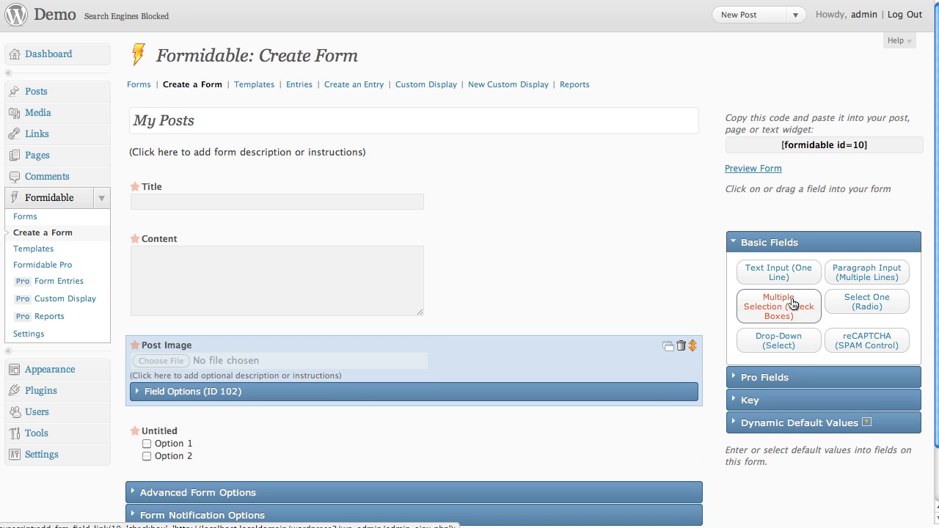
click(161, 433)
text(Cate)
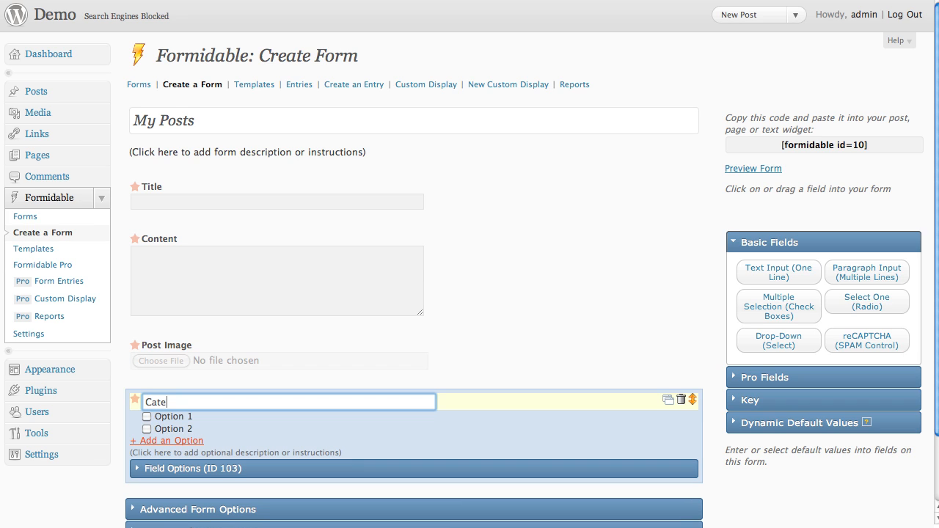
text(gories)
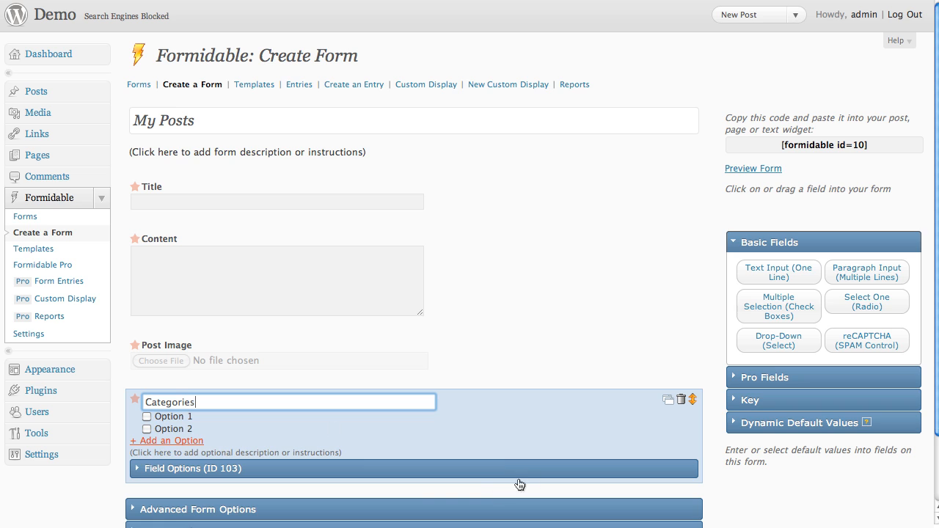
click(135, 428)
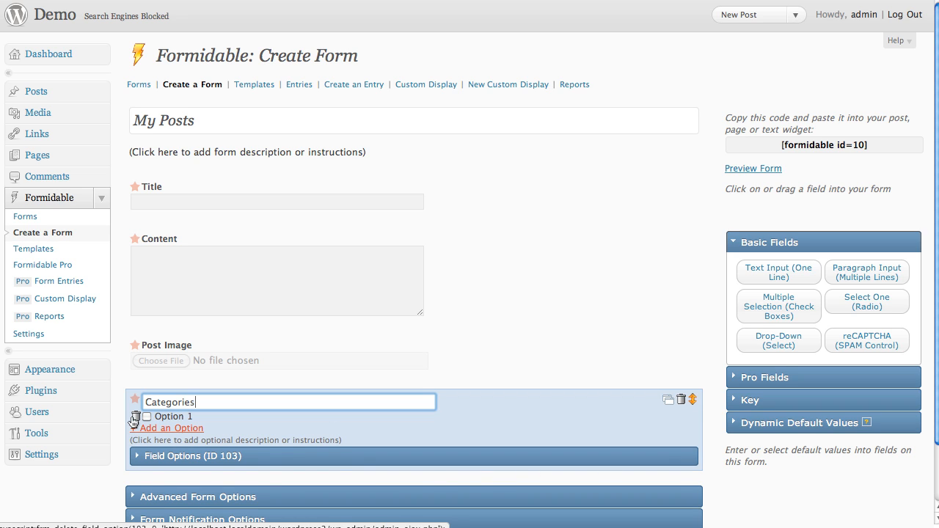
click(135, 418)
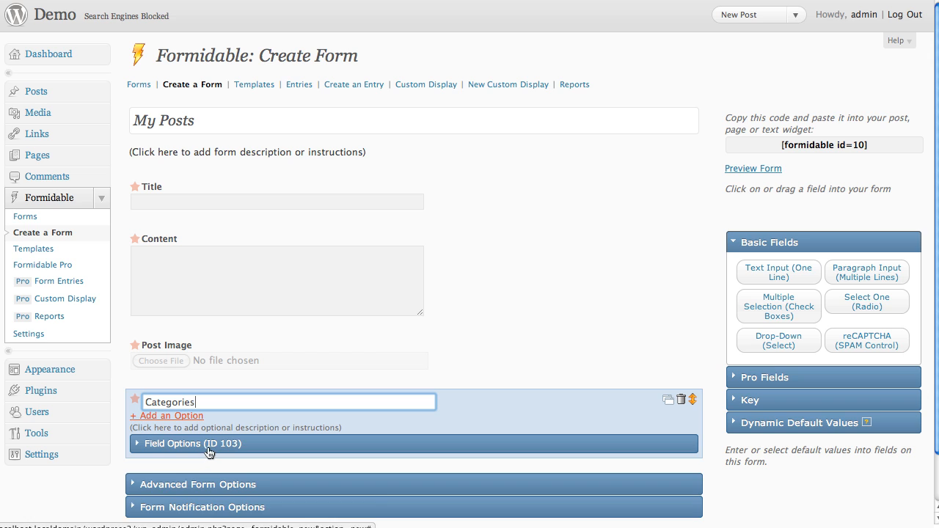
Map the Categories check box field to the Categories post field in its field options.
click(208, 445)
scroll(316, 421, down, 4)
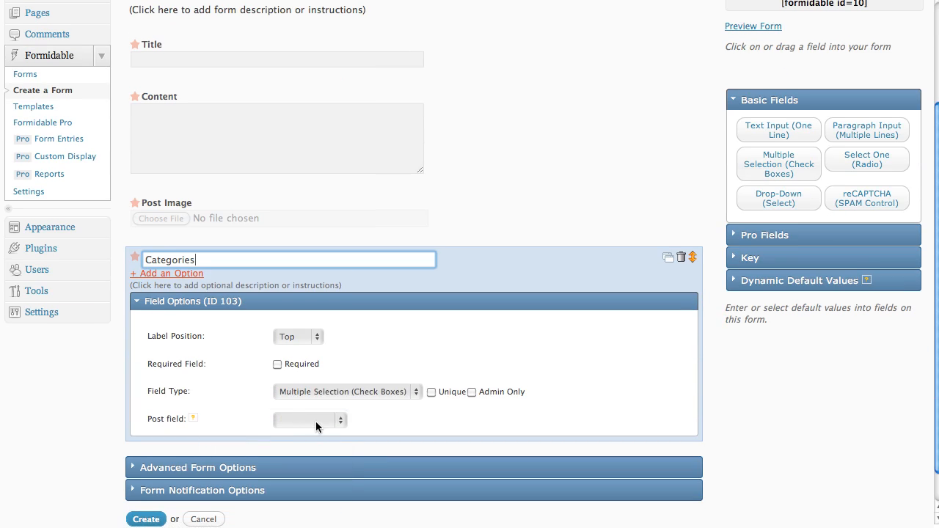
click(316, 421)
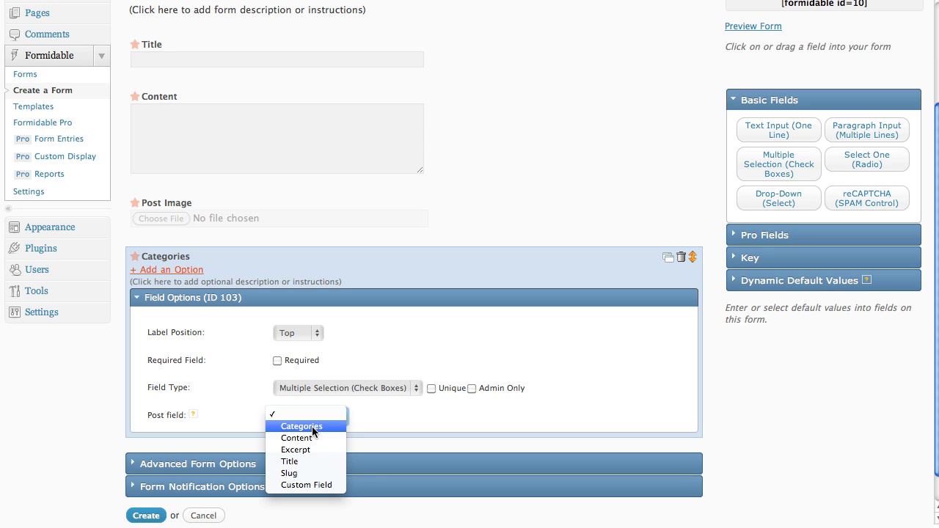
click(301, 426)
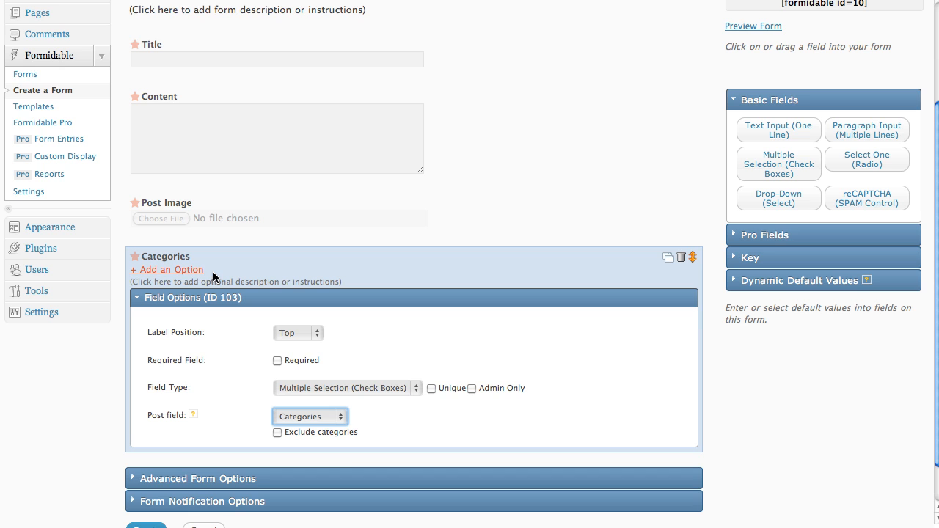
Try the Exclude categories option on the Categories field, and turn it back off.
click(277, 433)
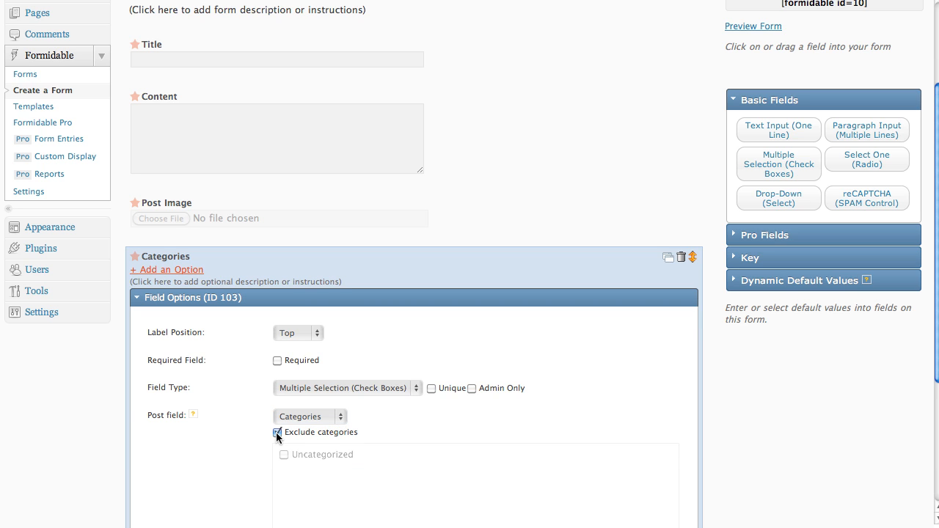
scroll(246, 436, down, 1)
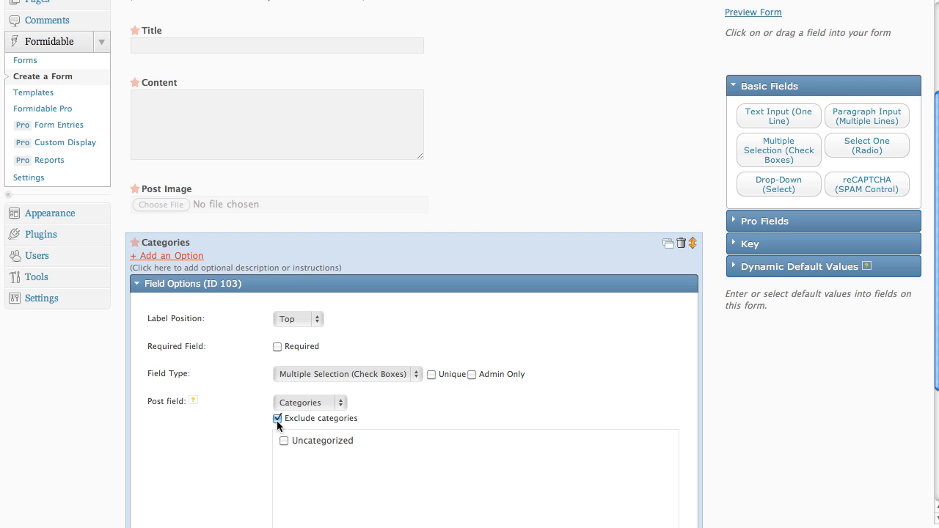
click(276, 419)
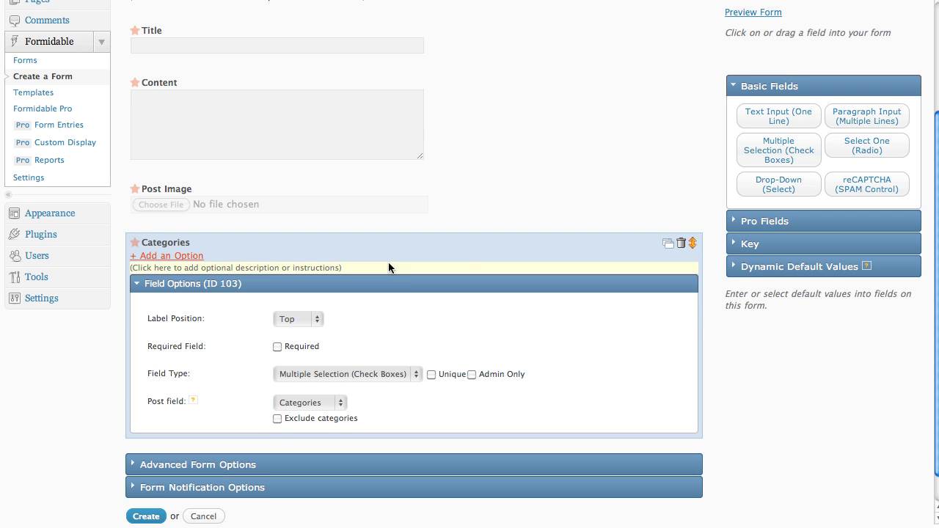
Map the form's Title field to the Title post field and collapse its field options.
click(484, 44)
click(381, 192)
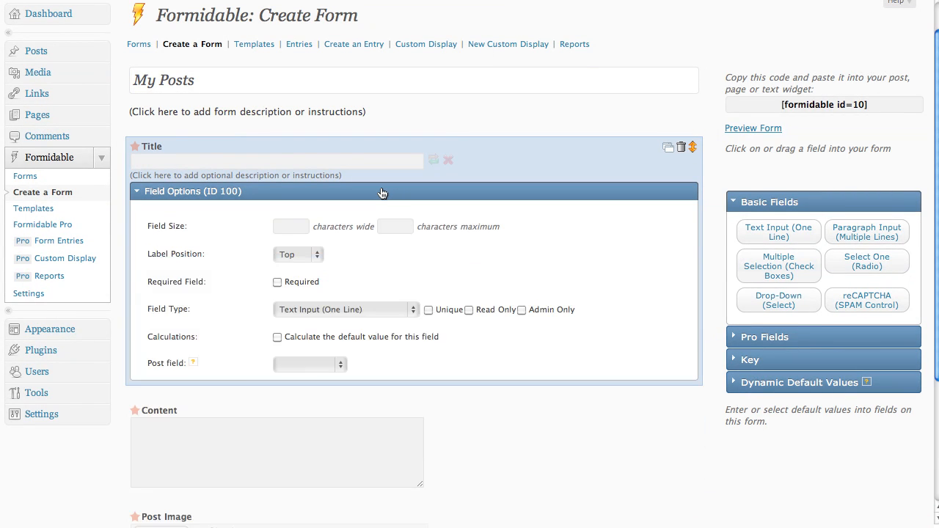
click(312, 365)
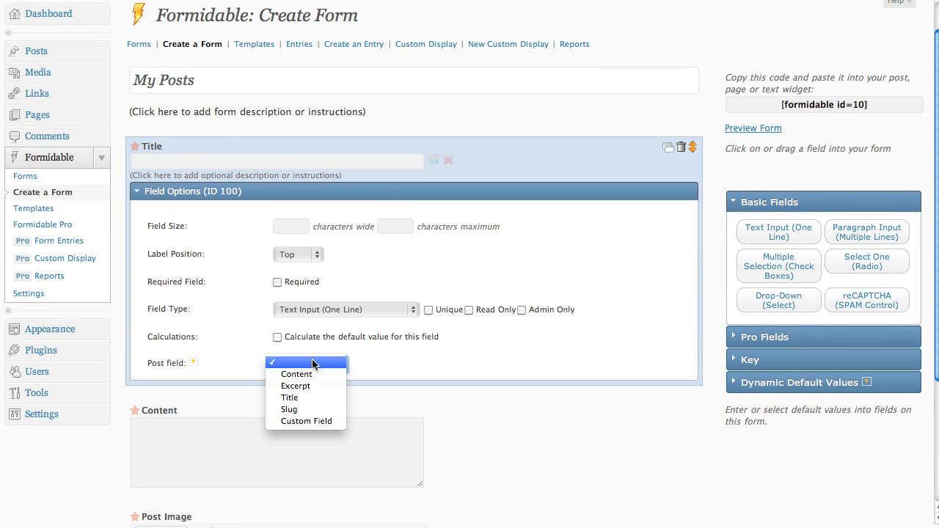
click(311, 396)
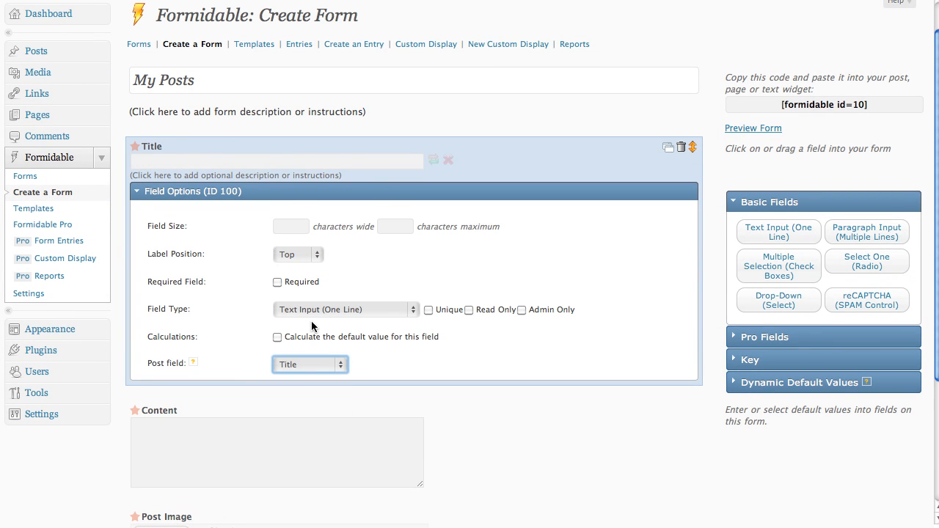
click(290, 195)
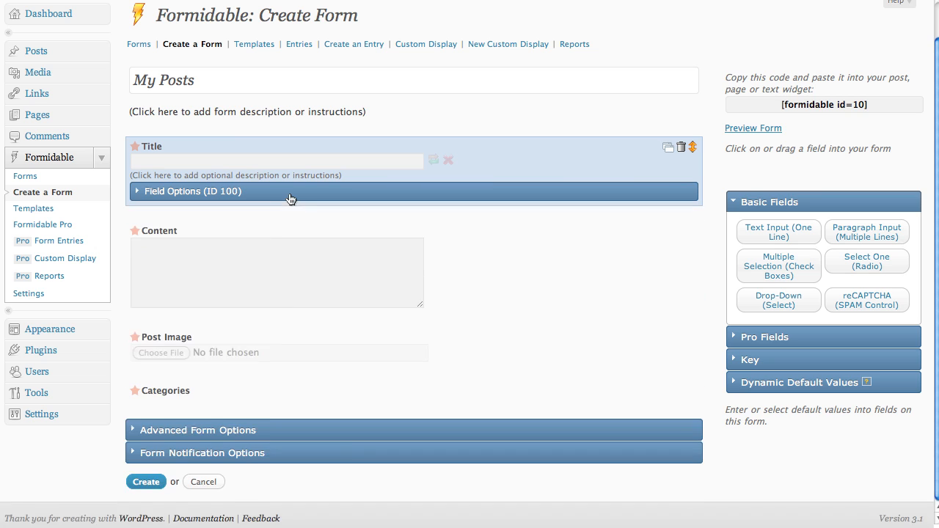
Map the form's Content field to the Content post field and collapse its field options.
click(502, 266)
click(388, 303)
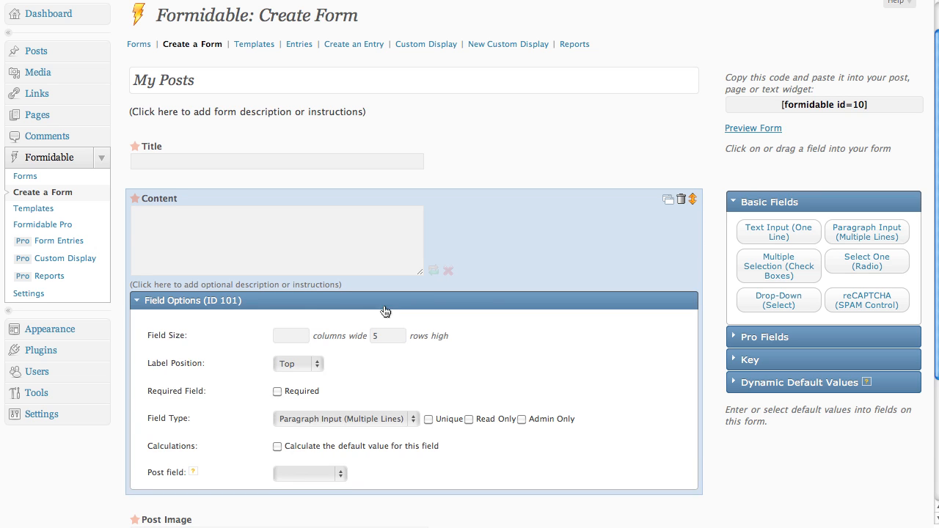
click(302, 474)
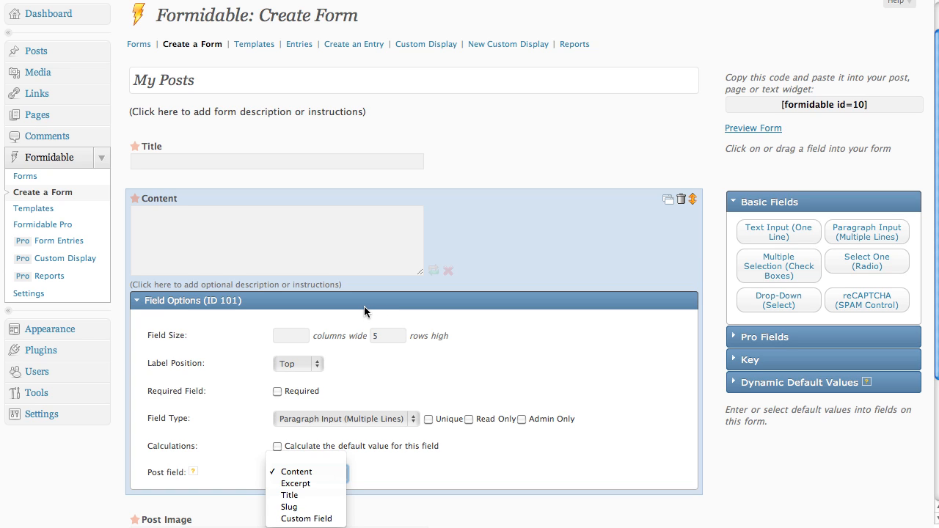
key(Escape)
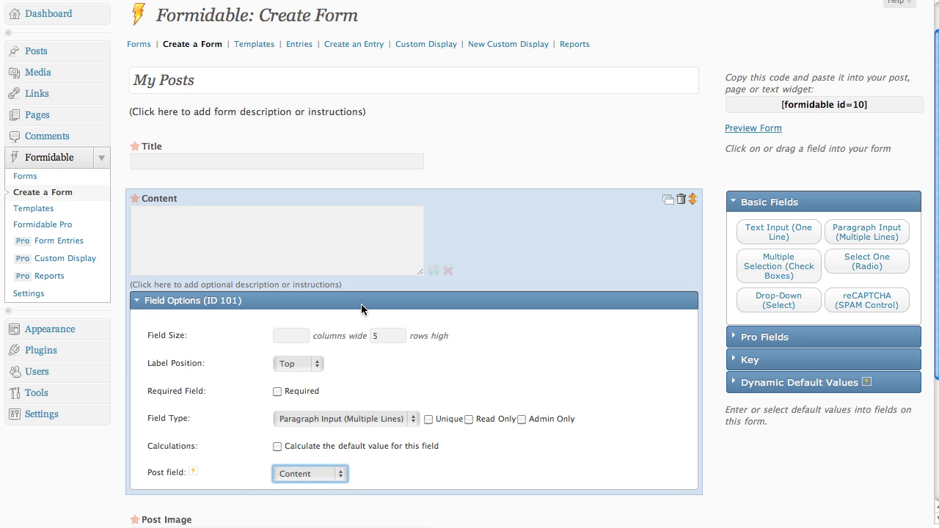
click(361, 304)
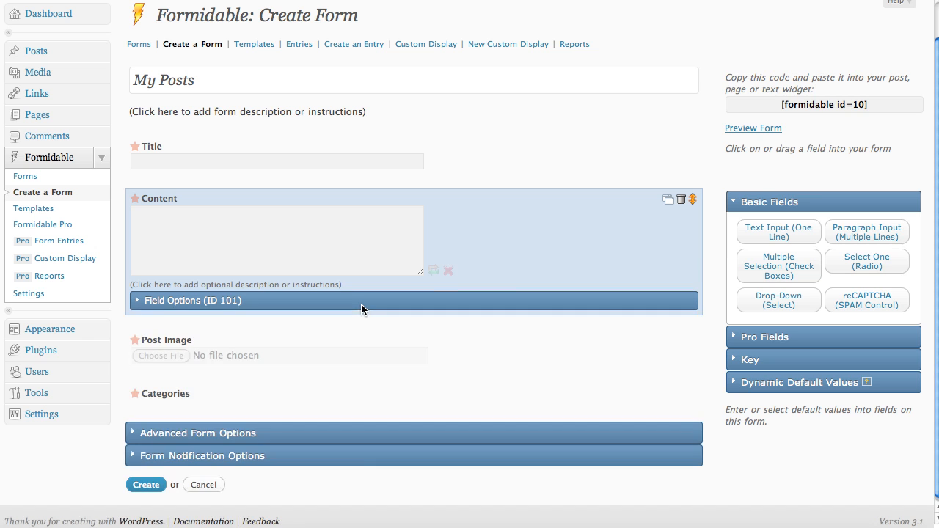
Map the Post Image field to a custom post field named "Post Image" and collapse its field options.
click(486, 355)
click(365, 351)
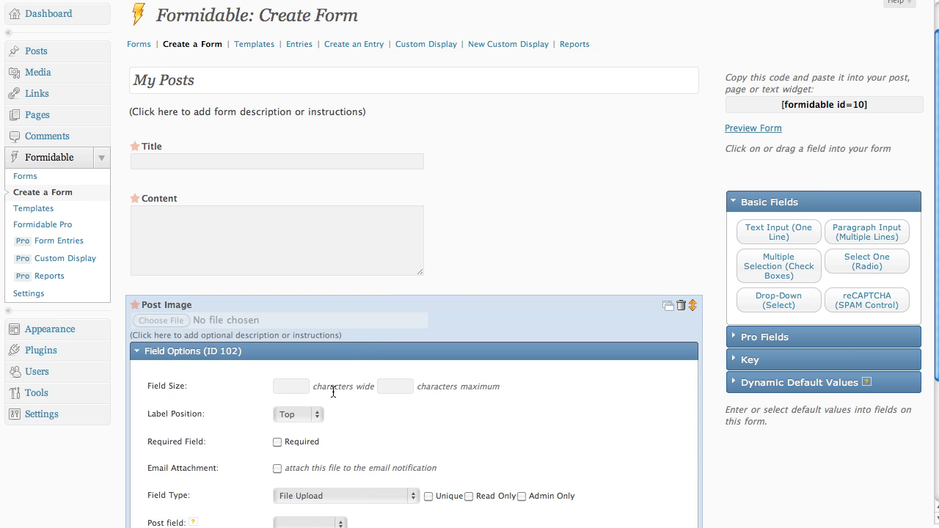
scroll(331, 389, down, 3)
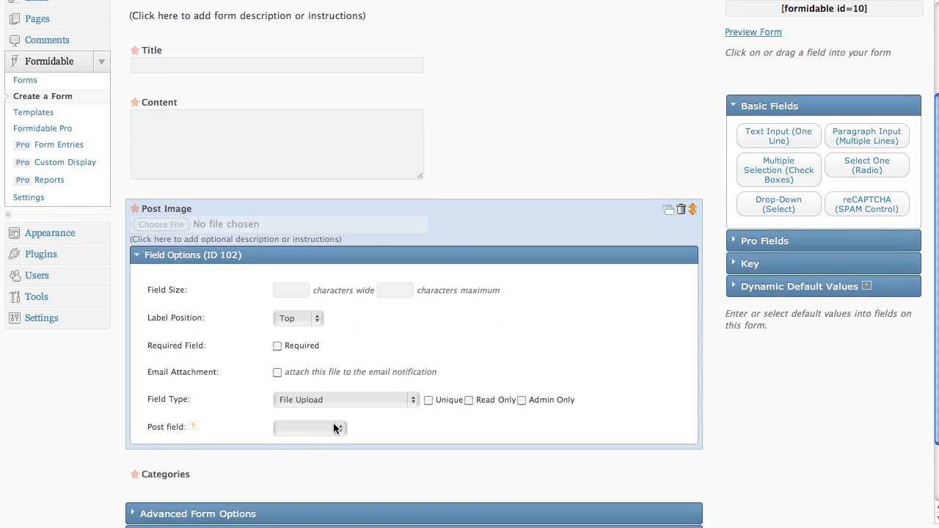
click(333, 428)
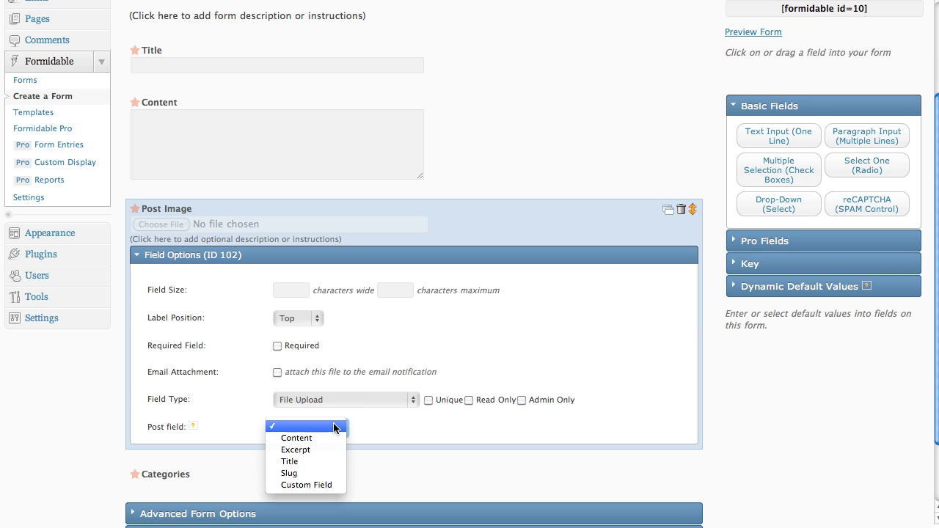
click(319, 485)
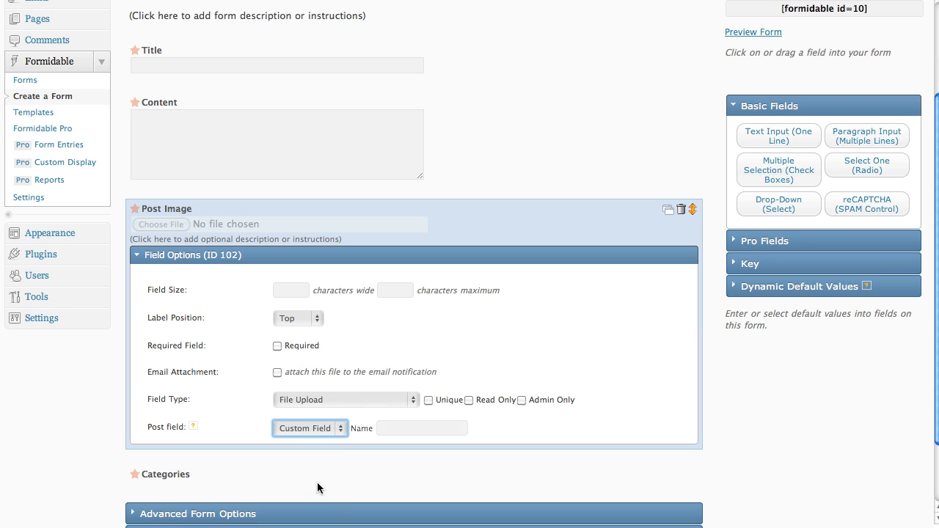
click(398, 427)
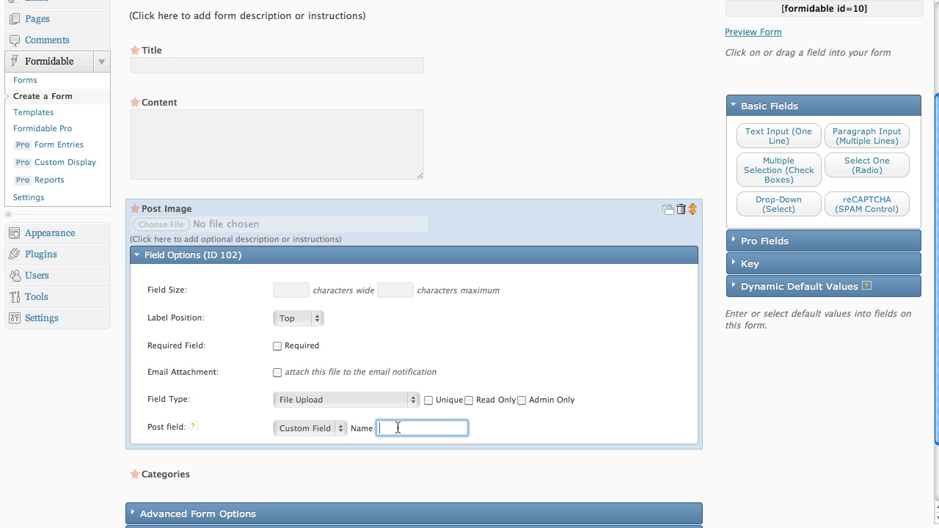
text(Post Image)
click(481, 255)
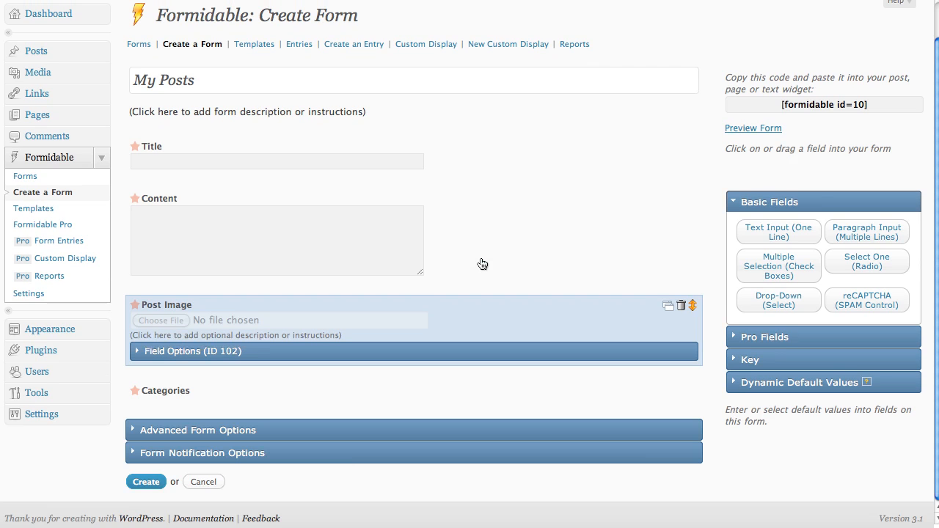
Add a drop-down field to the end of the form and label it "Post Status".
click(791, 302)
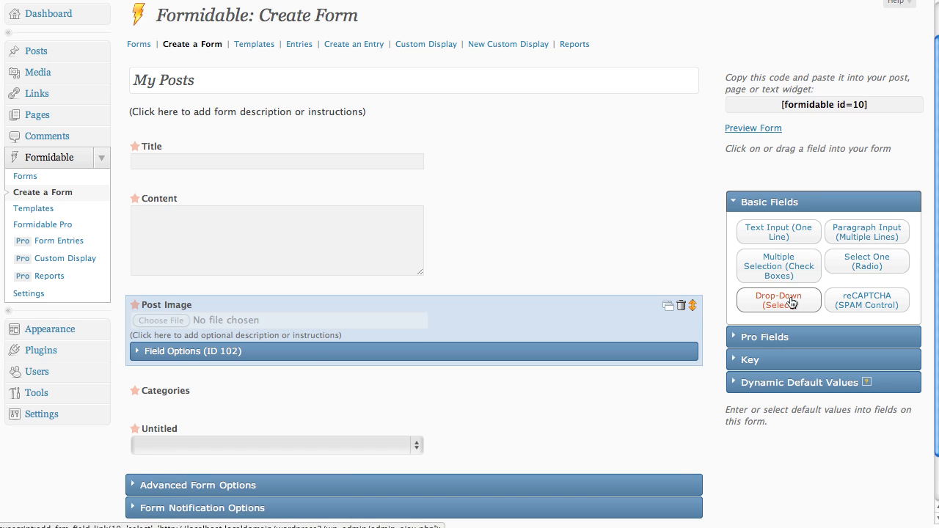
click(173, 434)
text(Post S)
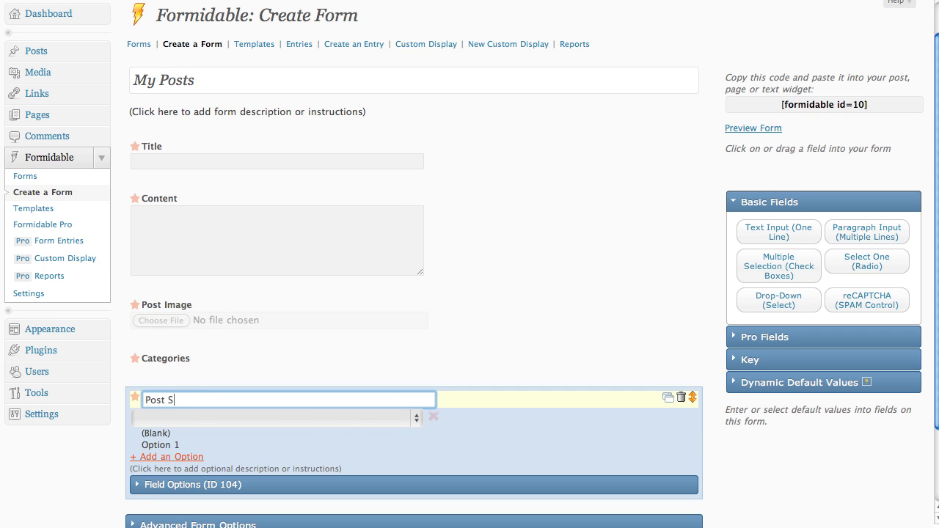
text(tatus)
Map the drop-down field to the Post Status post field and delete its blank and Option 1 choices.
click(183, 487)
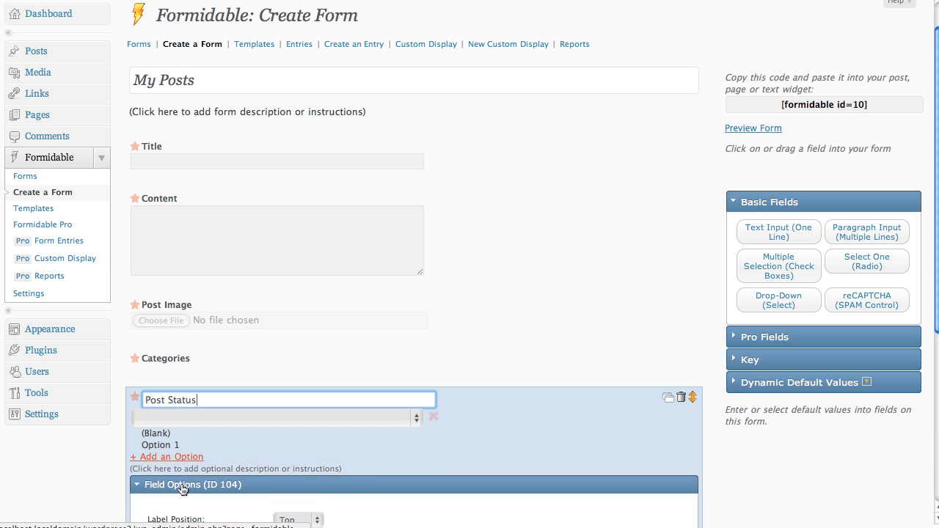
scroll(182, 489, down, 6)
click(281, 450)
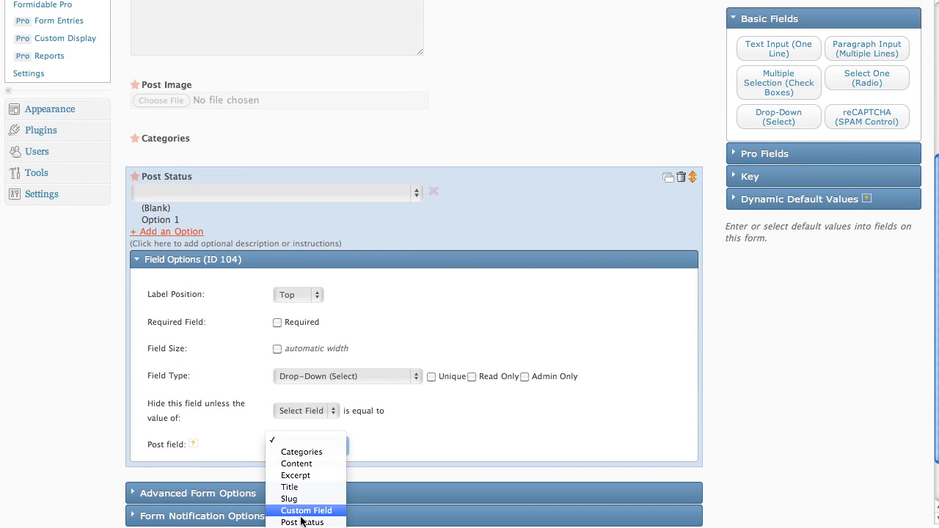
click(301, 522)
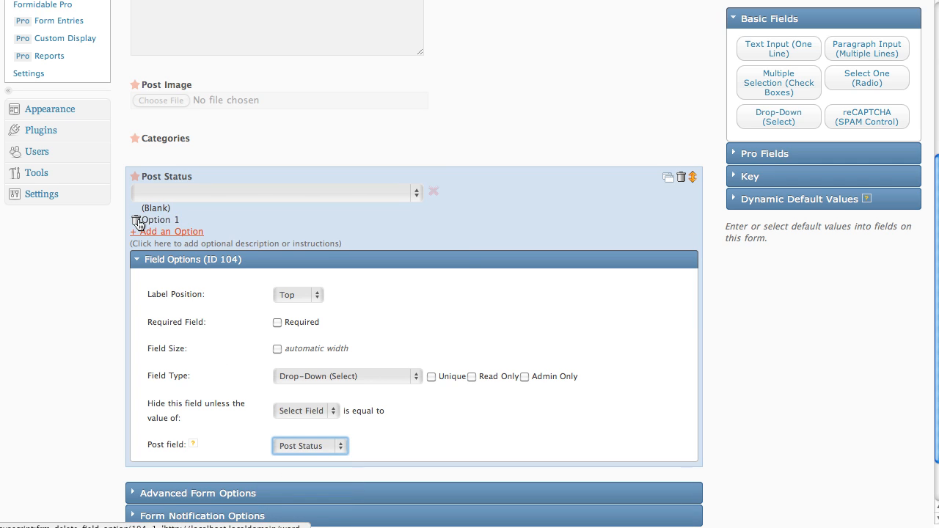
click(137, 221)
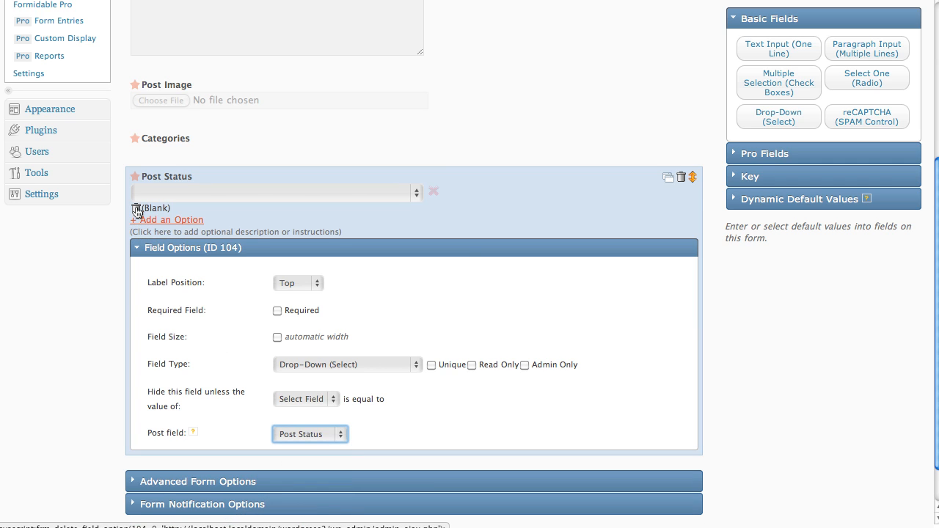
click(136, 209)
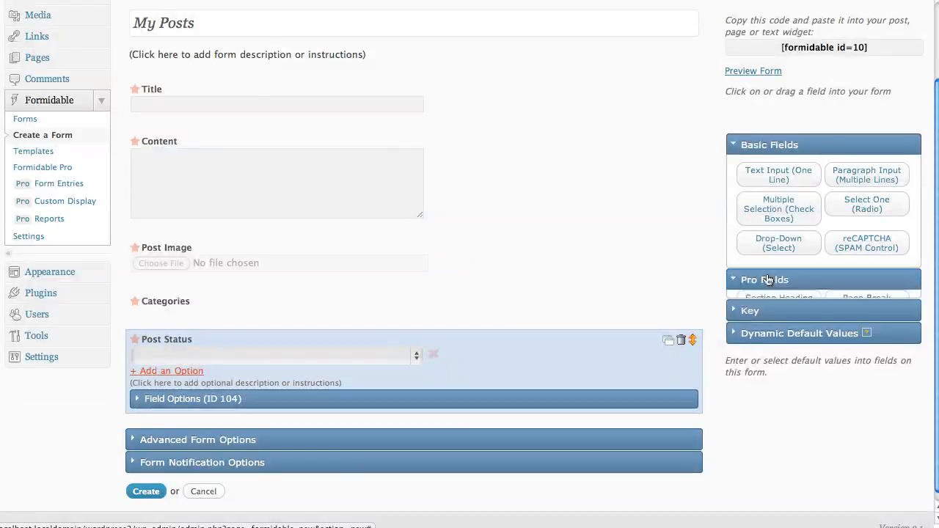
Add a Hidden User ID field to the form below Post Status.
click(769, 280)
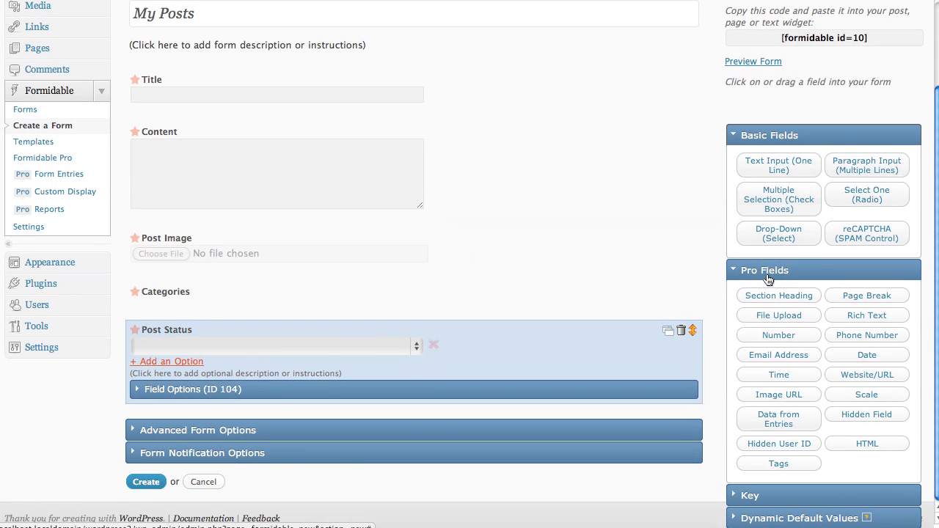
click(778, 449)
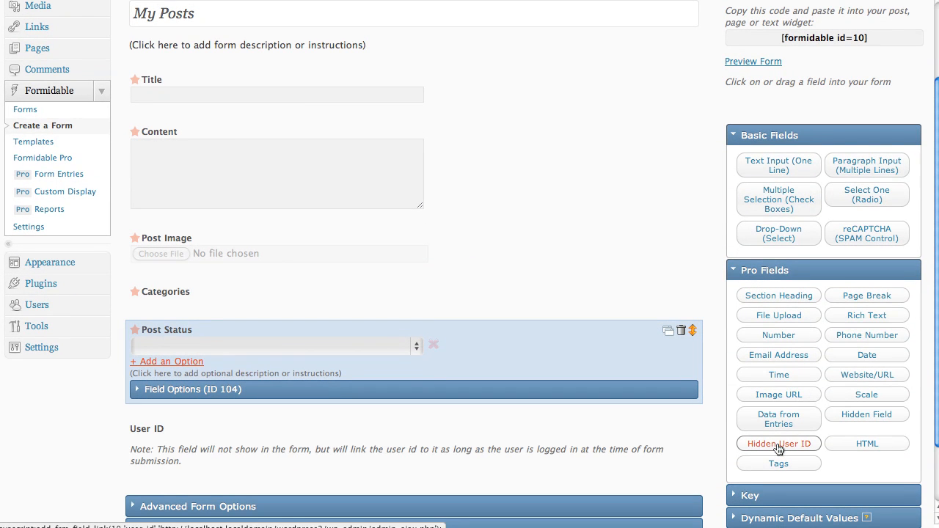
scroll(285, 450, down, 2)
click(285, 450)
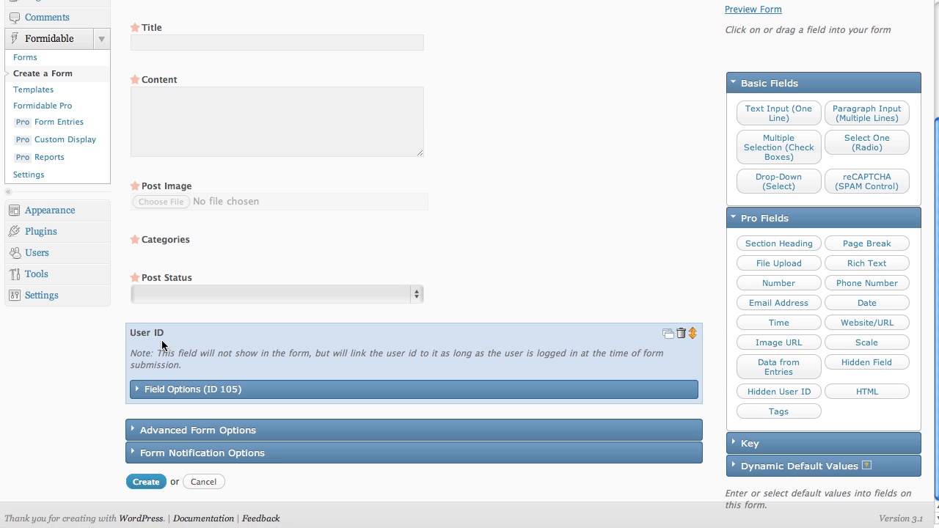
Try allowing logged-in users to edit their own previous responses in the advanced form options, and turn it back off.
click(176, 431)
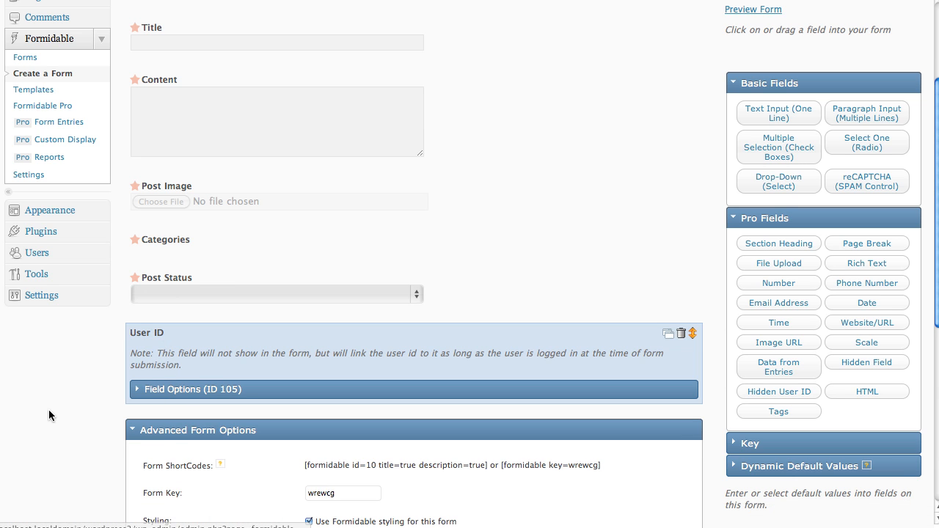
scroll(49, 415, down, 5)
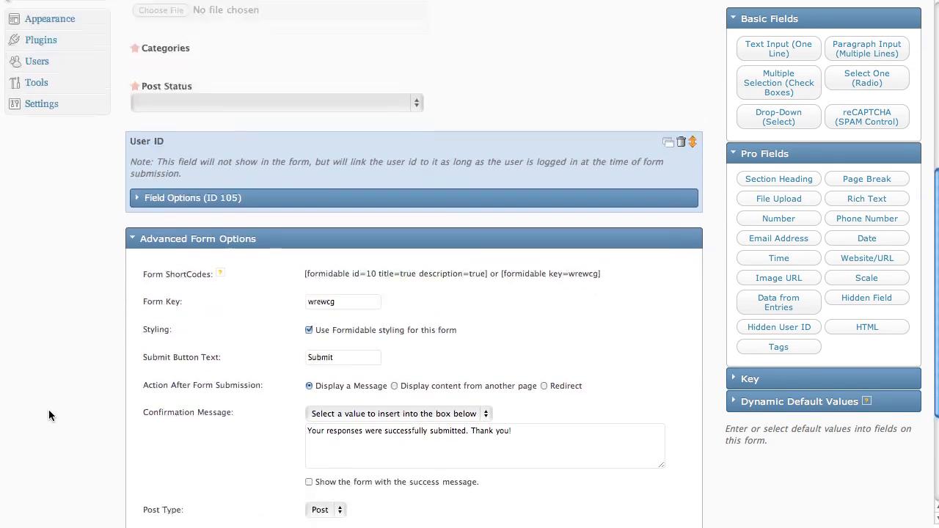
scroll(48, 415, down, 3)
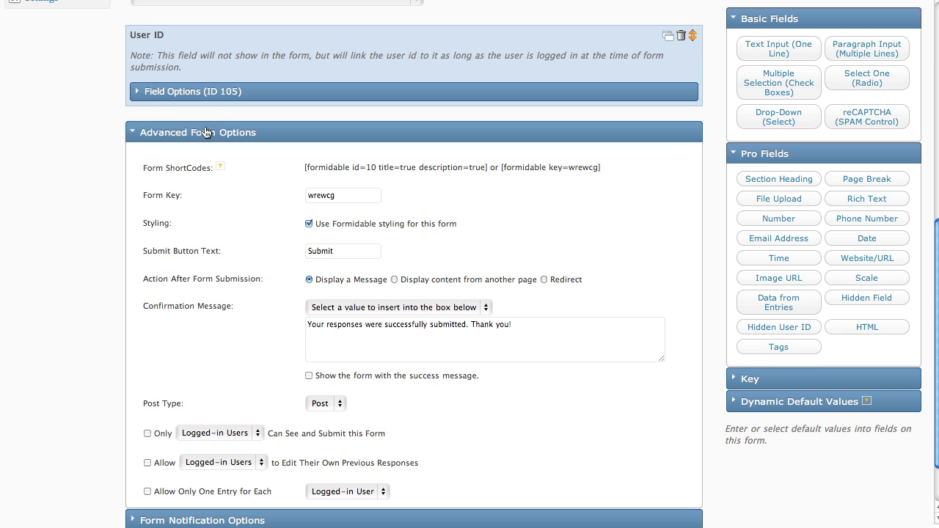
scroll(186, 244, down, 2)
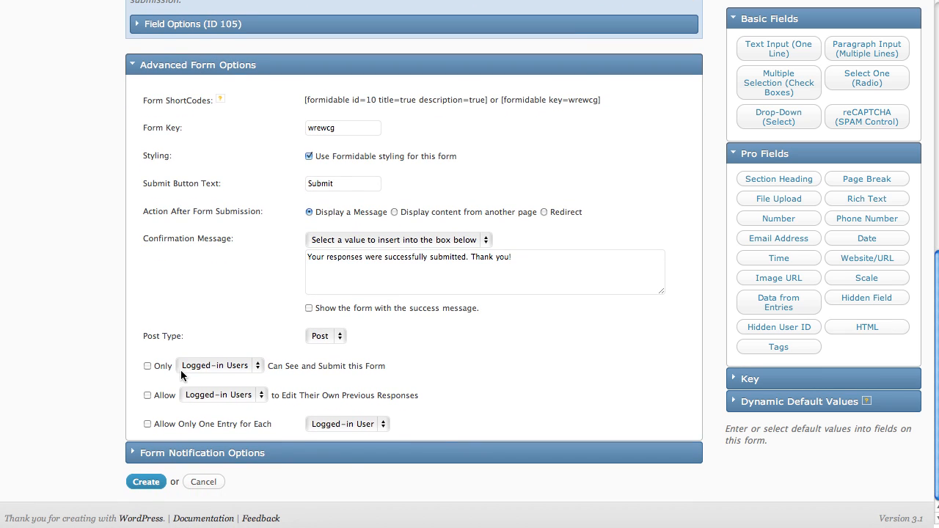
click(149, 395)
scroll(150, 400, down, 1)
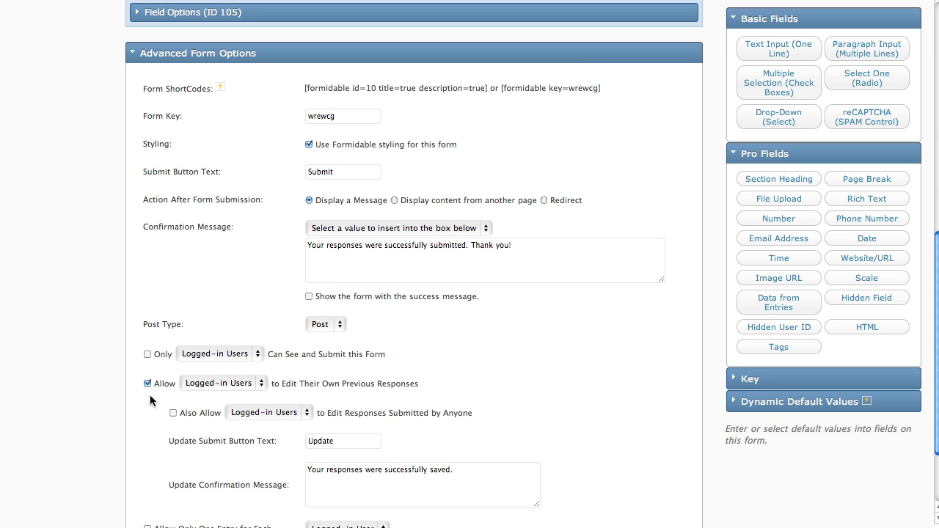
scroll(150, 395, down, 3)
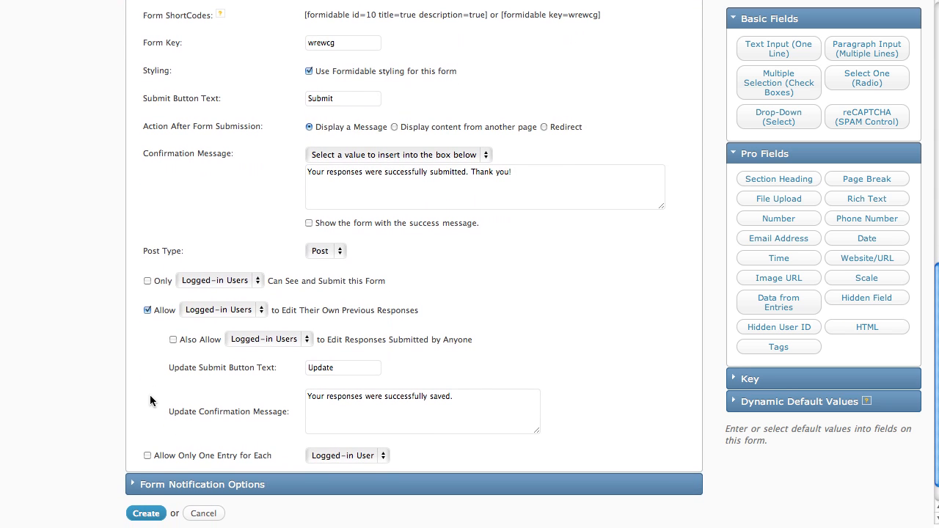
click(147, 310)
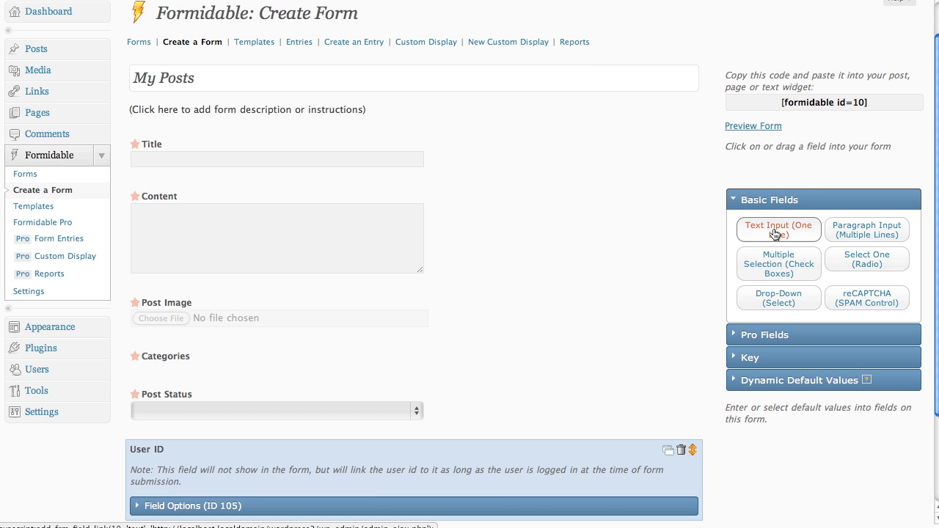
Add a one-line text input field labelled "Name" and place it above the Title field.
drag(778, 229, 247, 300)
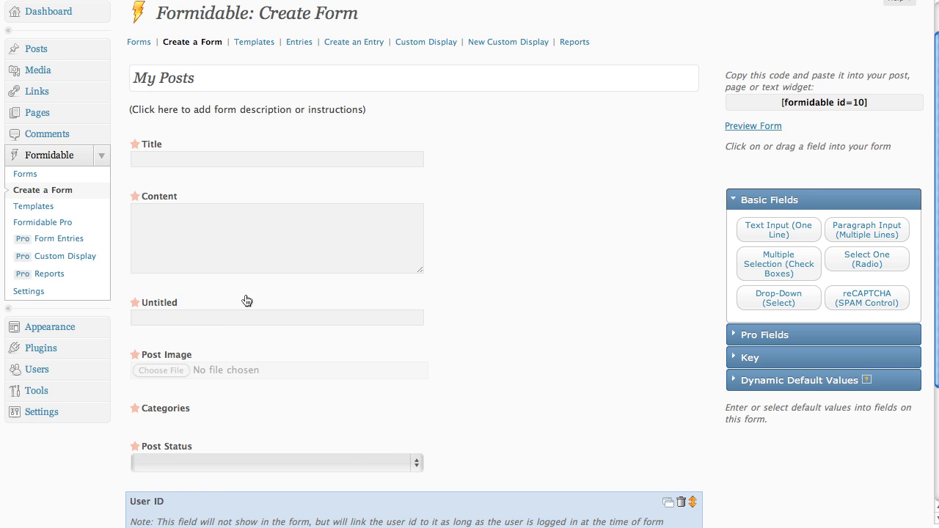
click(168, 302)
text(N)
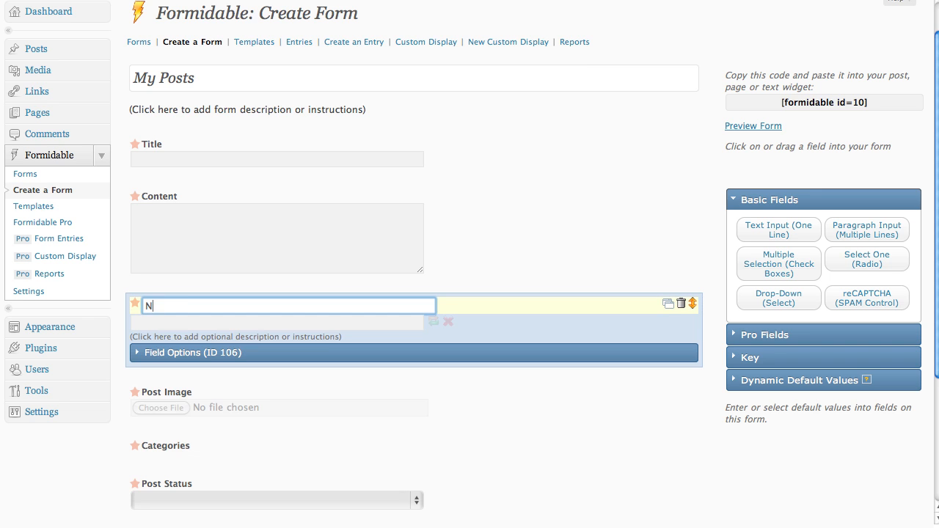
text(ame)
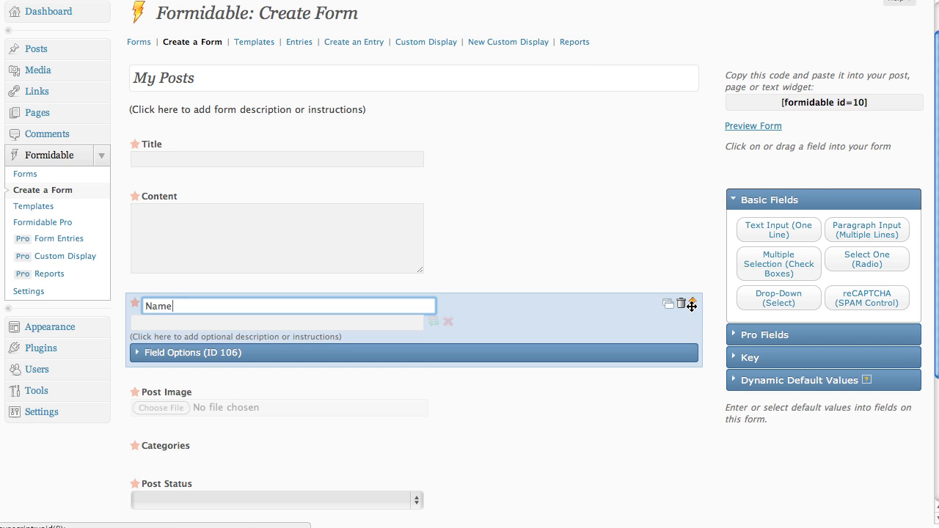
drag(691, 305, 697, 139)
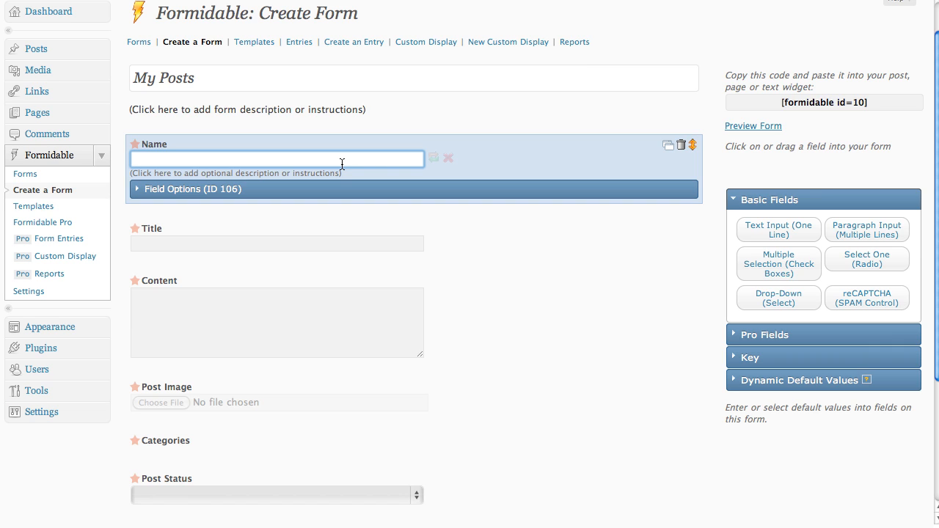
Look up the dynamic default values and set the Name field's default to [display_name].
click(769, 381)
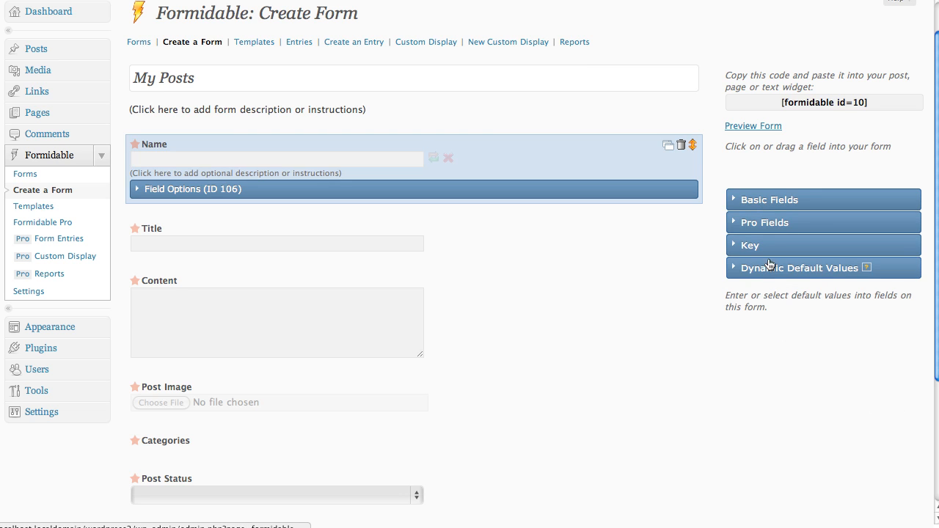
click(768, 270)
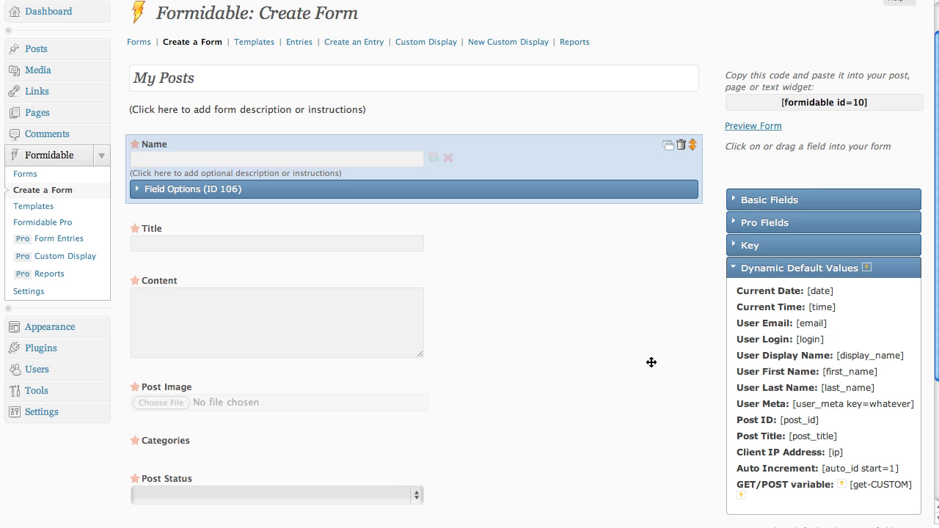
click(373, 159)
text([displ)
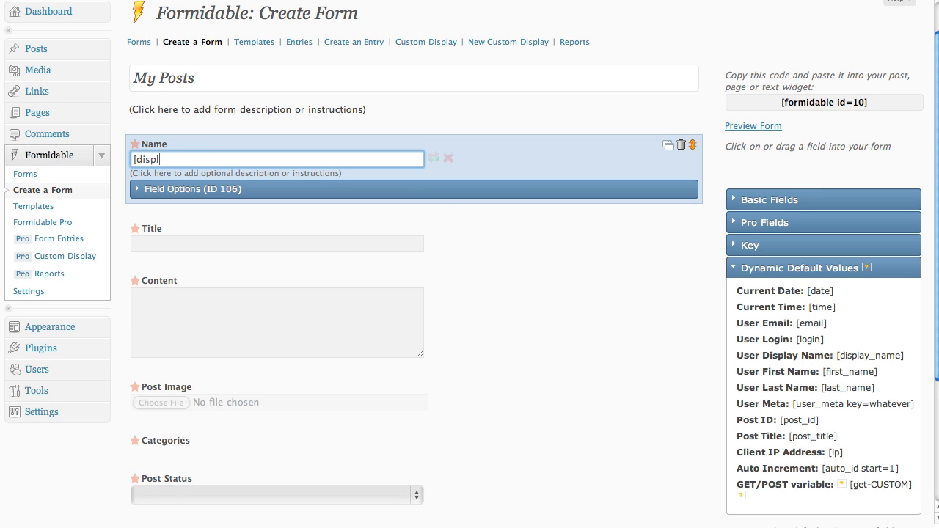
text(ay_name])
Create the form and open the My Posts form's direct view from the forms list.
scroll(192, 56, down, 1)
scroll(715, 126, down, 5)
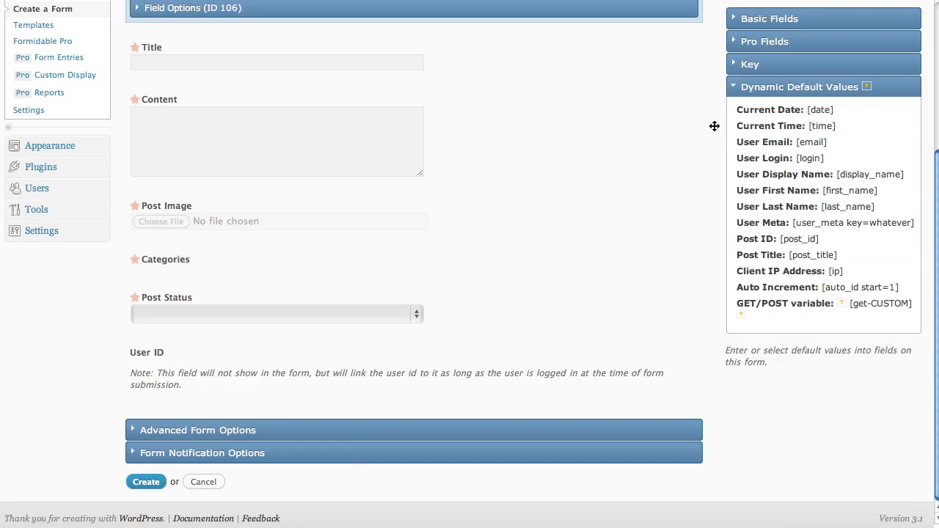
click(148, 481)
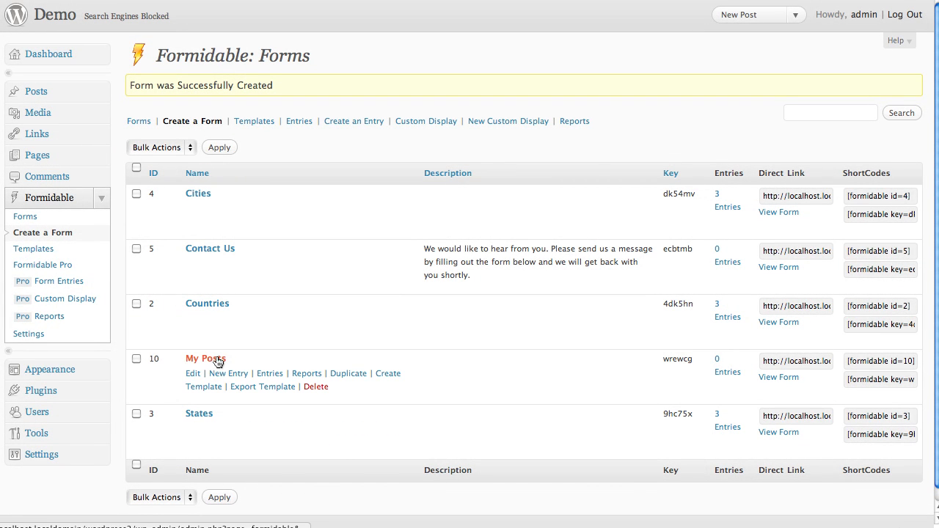
click(779, 377)
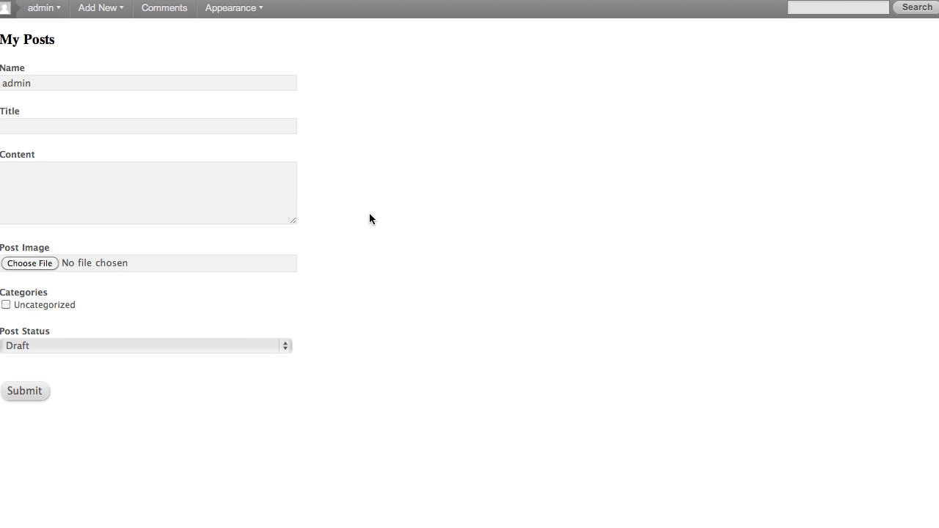
Enter "My New Post" as the post's title in the My Posts form.
click(129, 80)
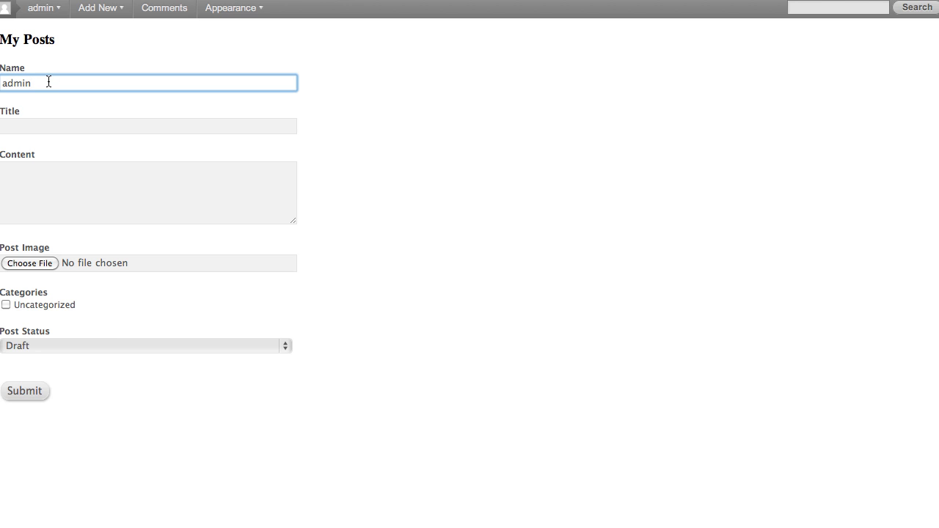
click(33, 129)
text(M)
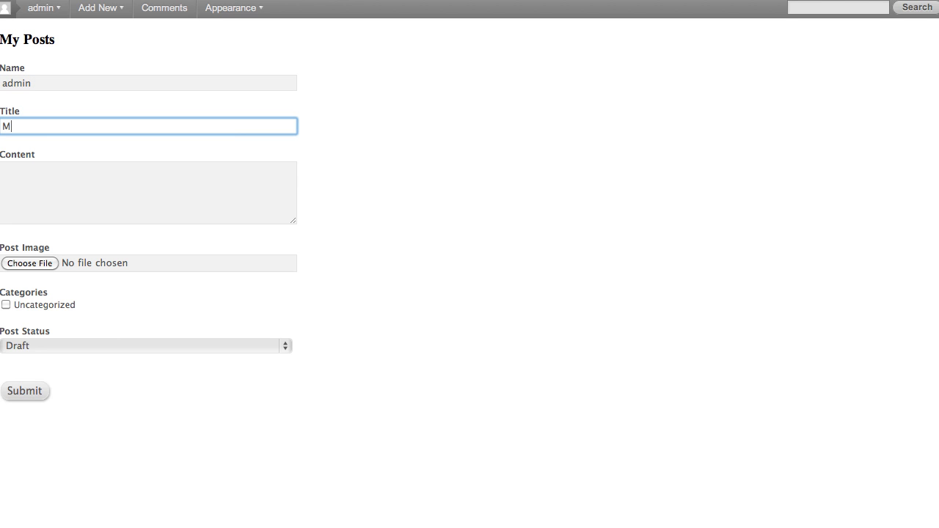
text(y New Post)
Set Content to "This is my super awesome post content. This will be combined in my custom display settings with my other fields to make it even cooler.".
click(52, 178)
text(This )
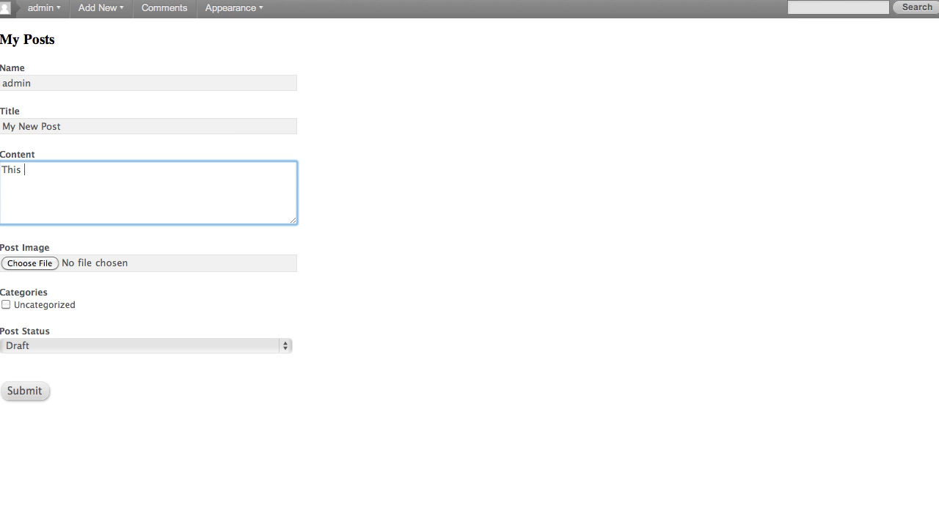
text(is my super awesome )
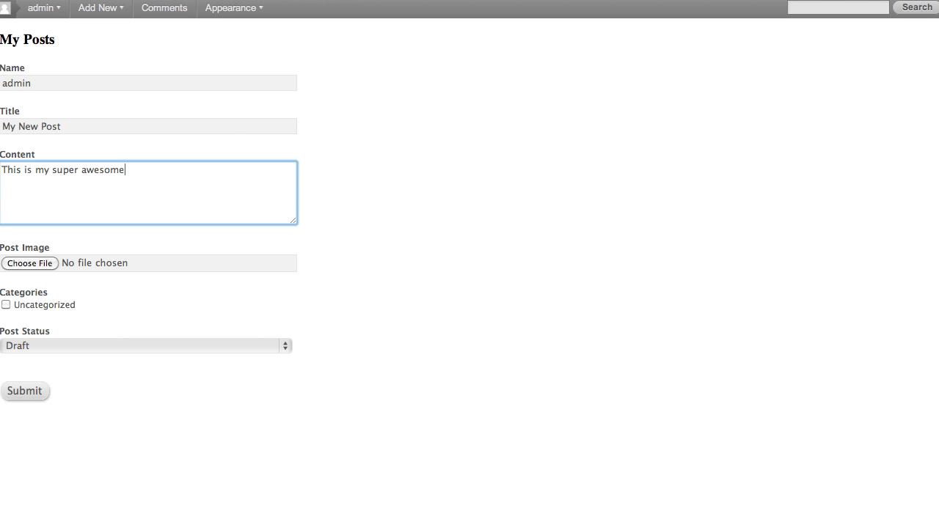
text(post content. This will be combined)
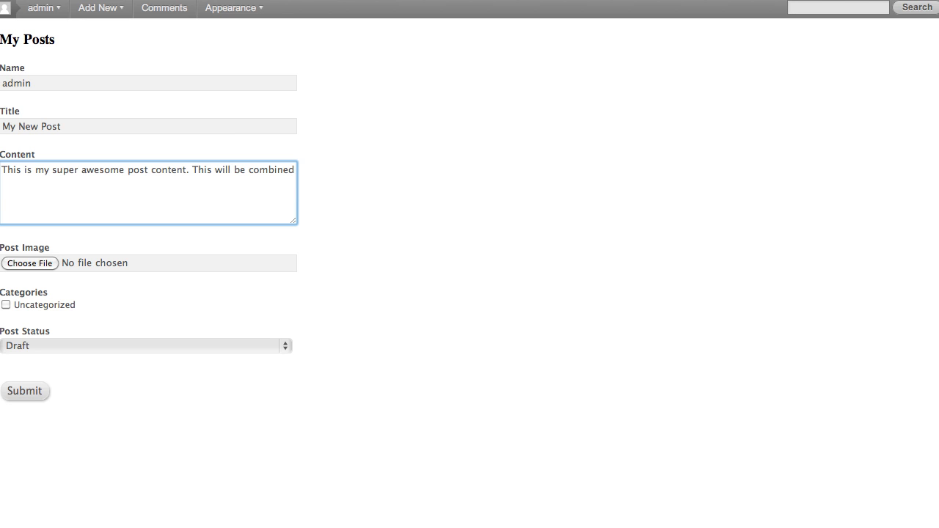
text( in my custom display settings)
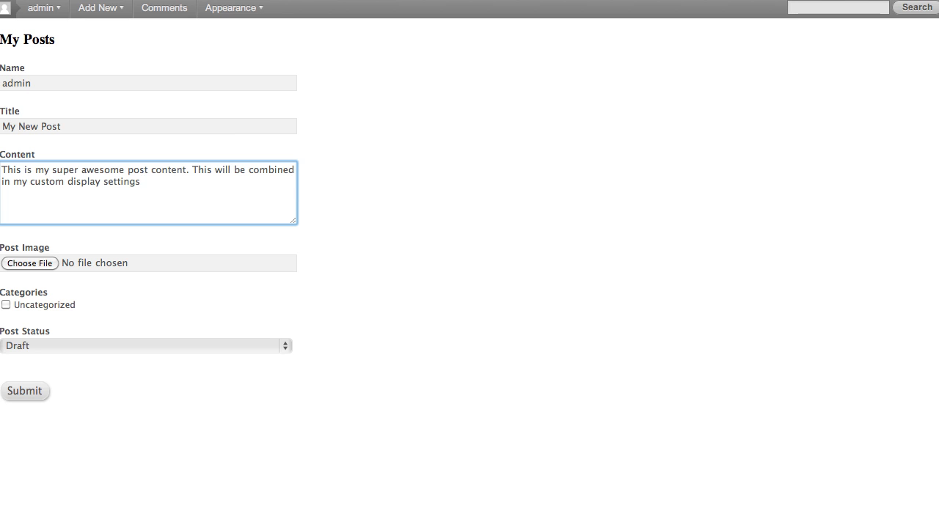
text( with my other fields)
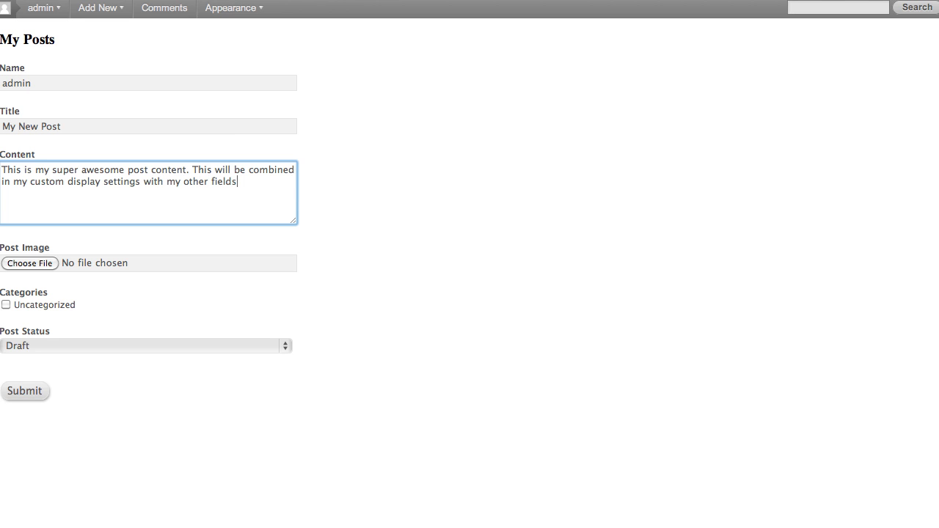
text( to make it even cooler.)
Attach chardevice.png from the devices folder as the Post Image.
click(43, 263)
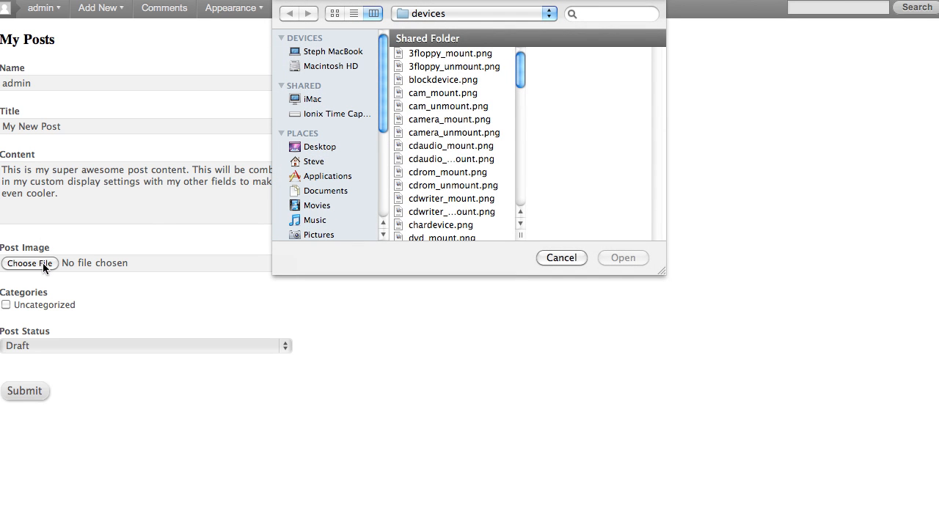
scroll(438, 99, down, 3)
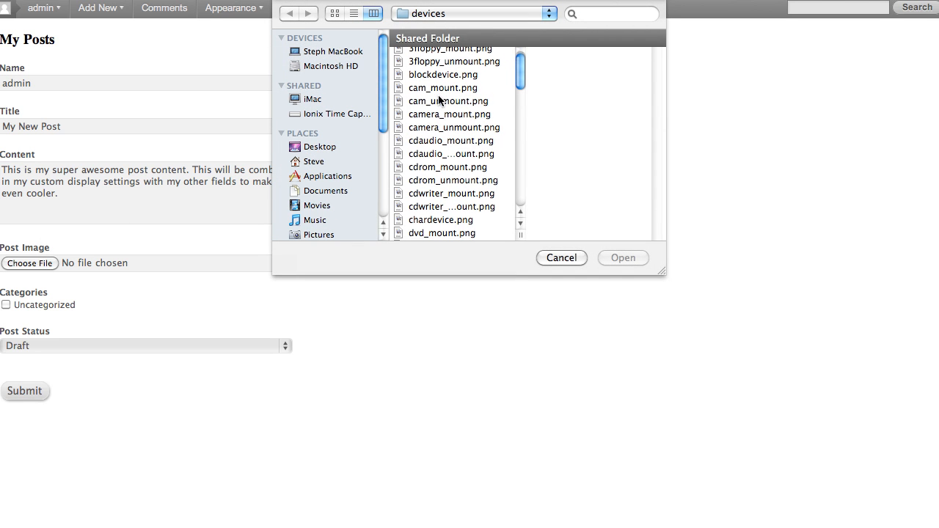
click(441, 193)
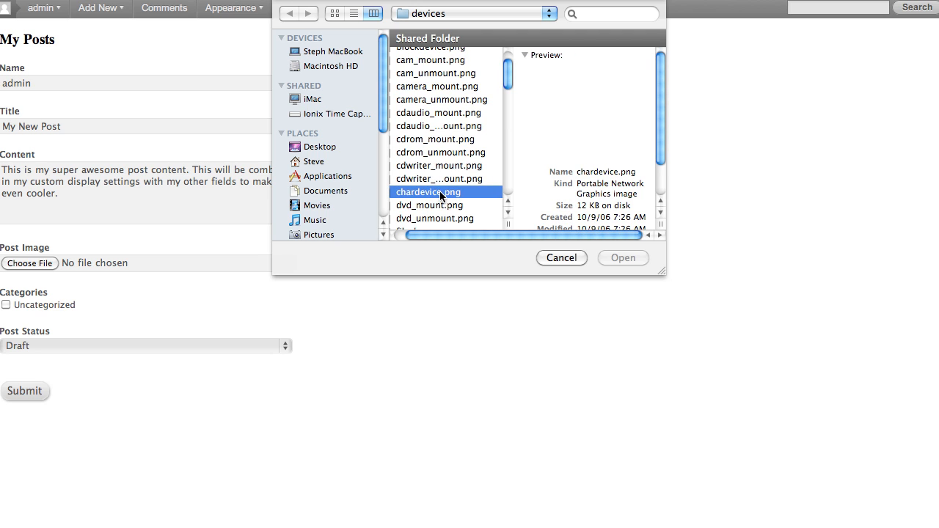
click(628, 259)
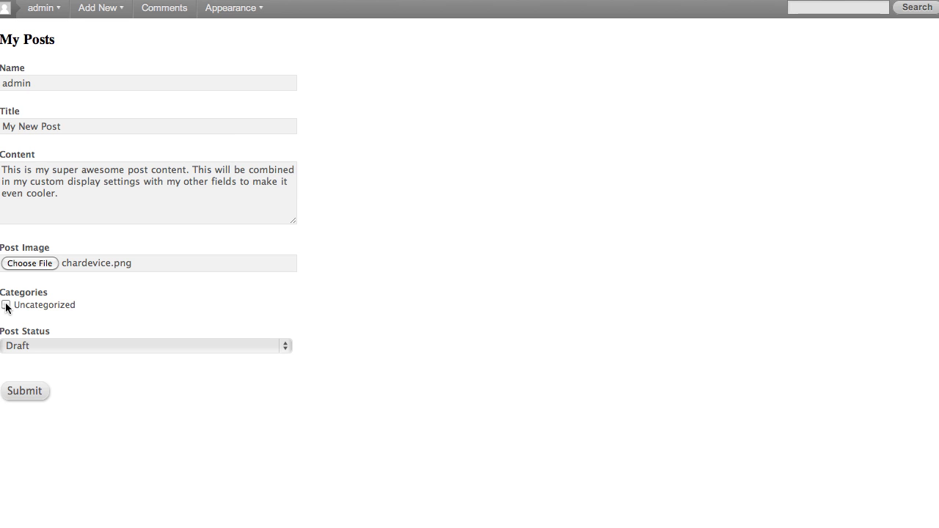
Set the new post's Post Status to Published in the form entry.
click(31, 347)
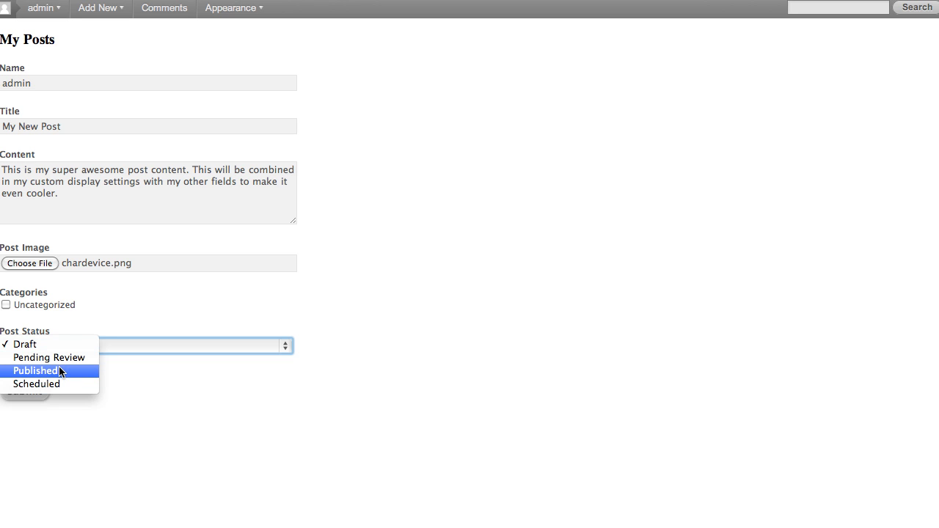
click(60, 371)
click(48, 346)
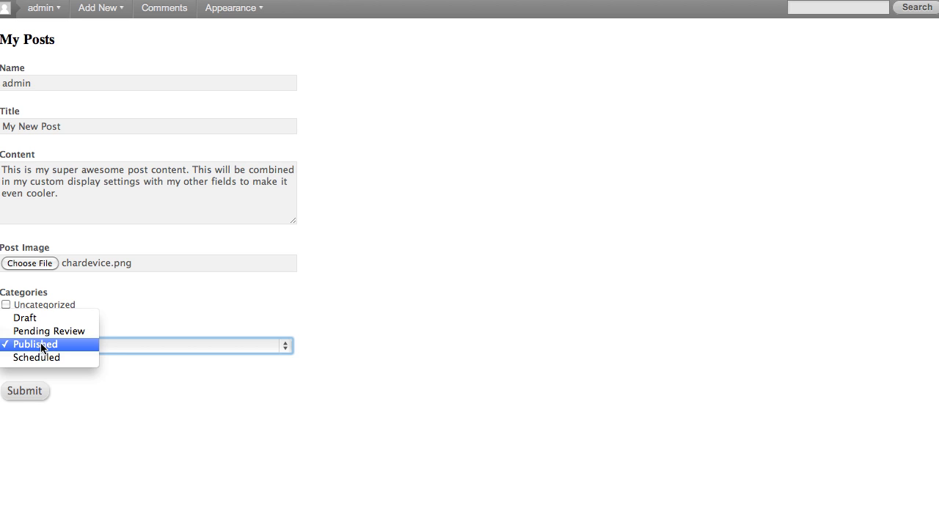
click(40, 344)
click(26, 349)
click(27, 348)
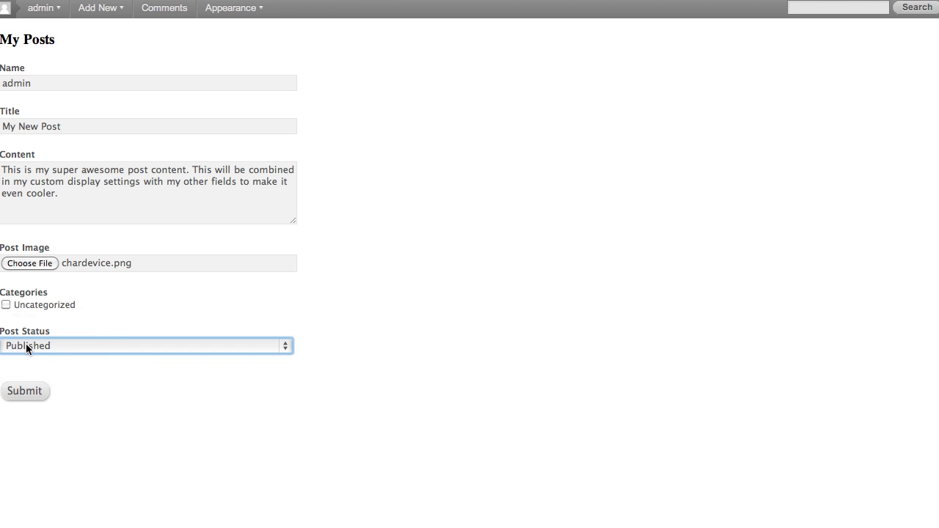
click(376, 337)
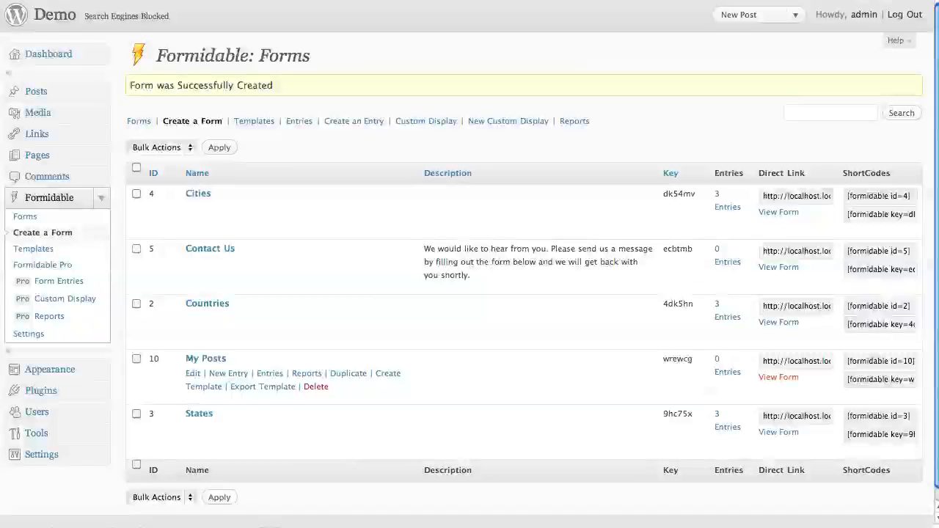
Open the My Posts form for editing and set the Post Status field's default to Published.
click(203, 358)
scroll(202, 357, down, 5)
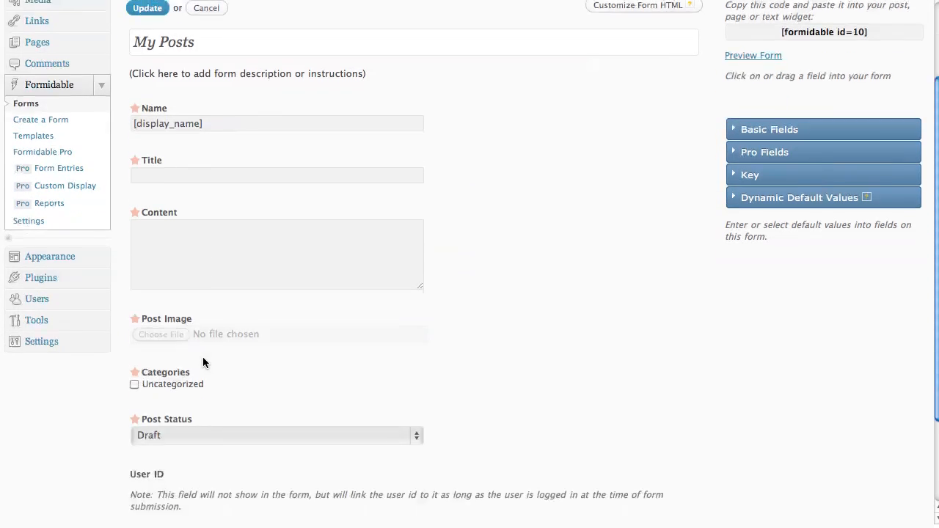
click(182, 313)
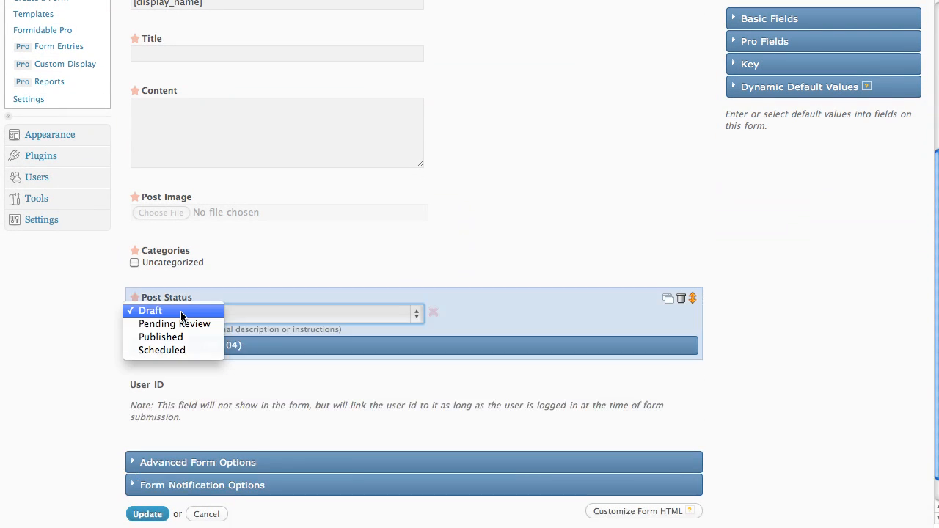
click(184, 337)
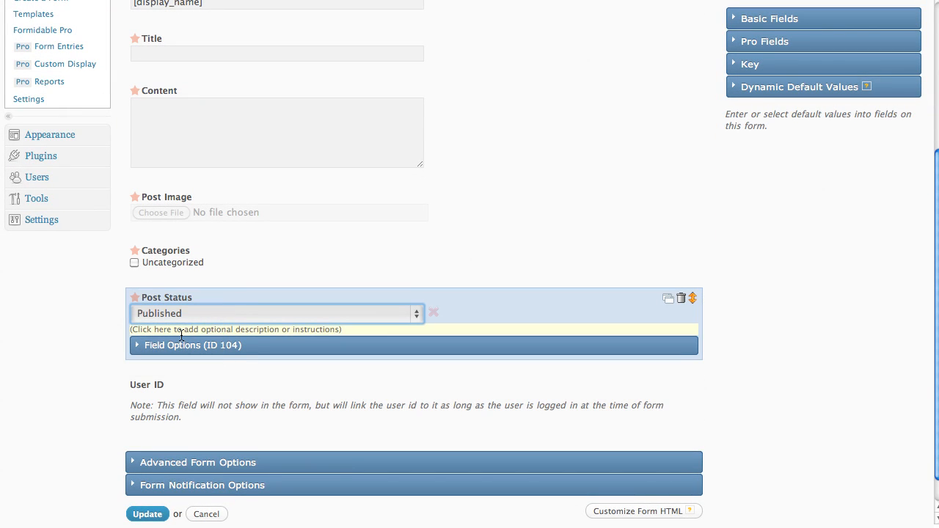
Make the Post Status field Admin Only in its field options and update the form.
click(186, 343)
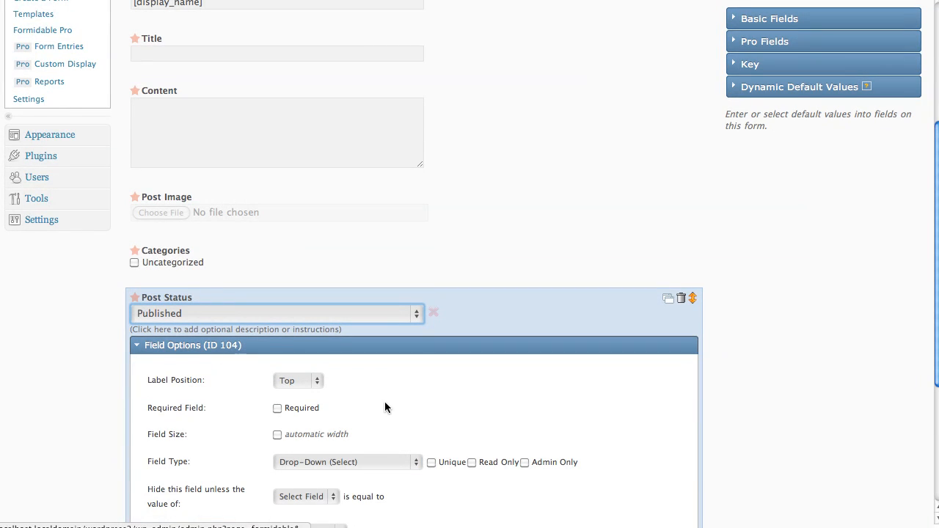
scroll(385, 401, down, 1)
scroll(385, 401, down, 1)
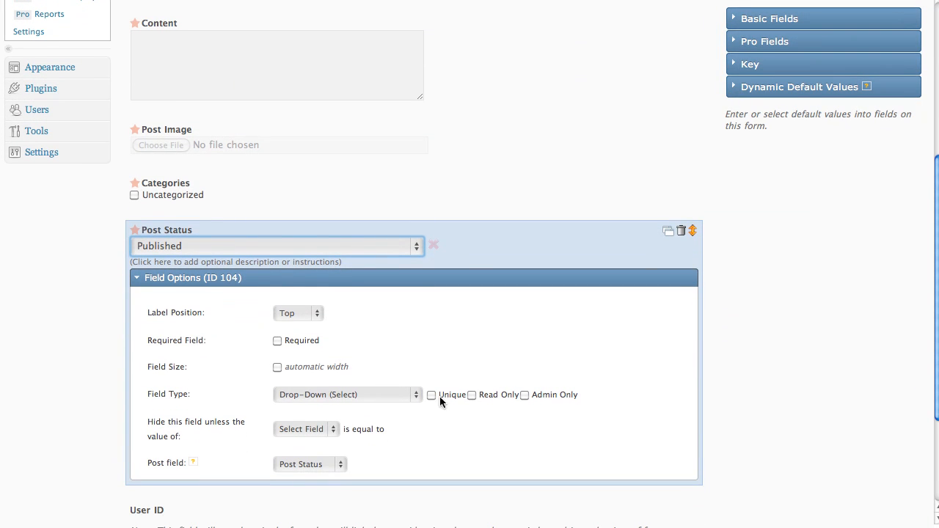
click(525, 394)
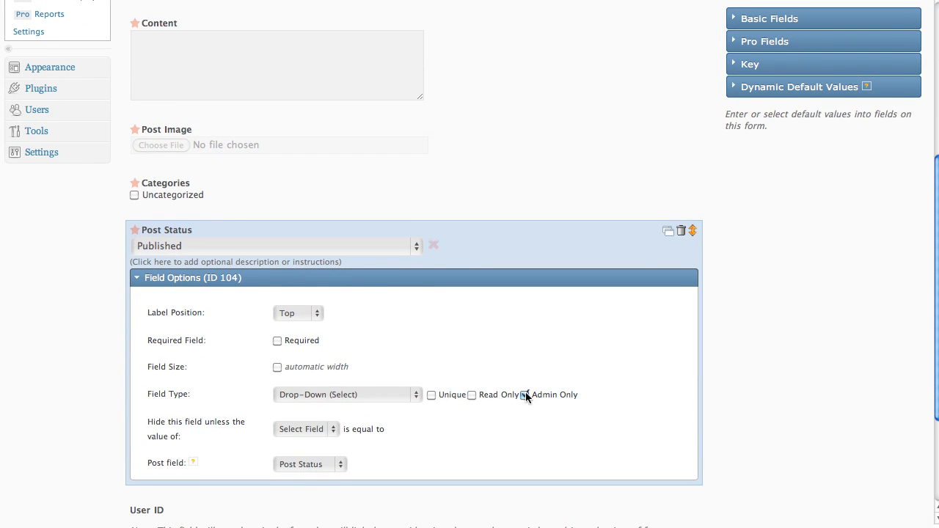
click(173, 278)
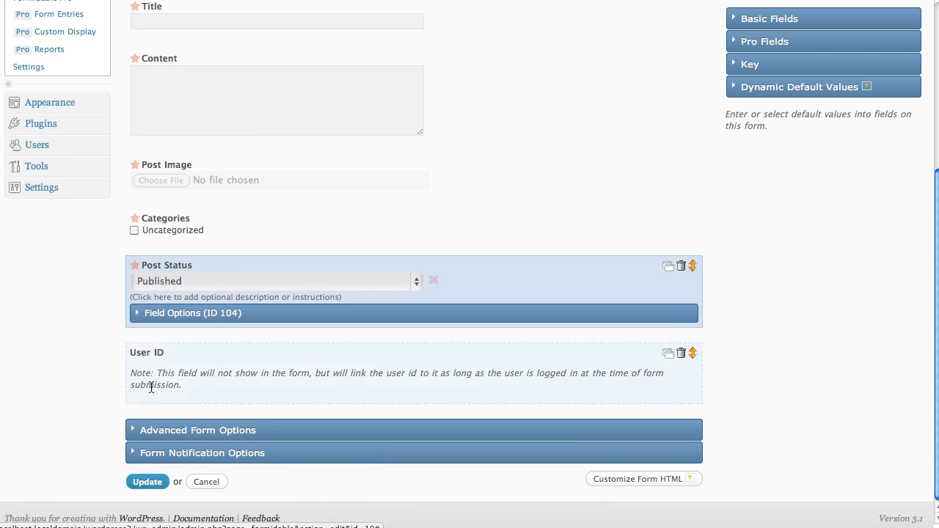
click(134, 482)
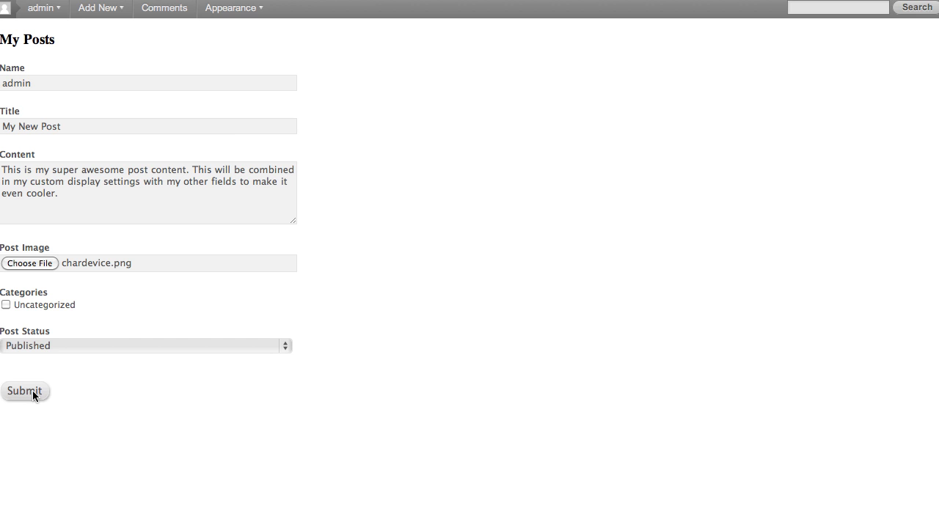
Submit the filled-in My Posts entry and view the resulting "My New Post" on the site's blog.
click(32, 390)
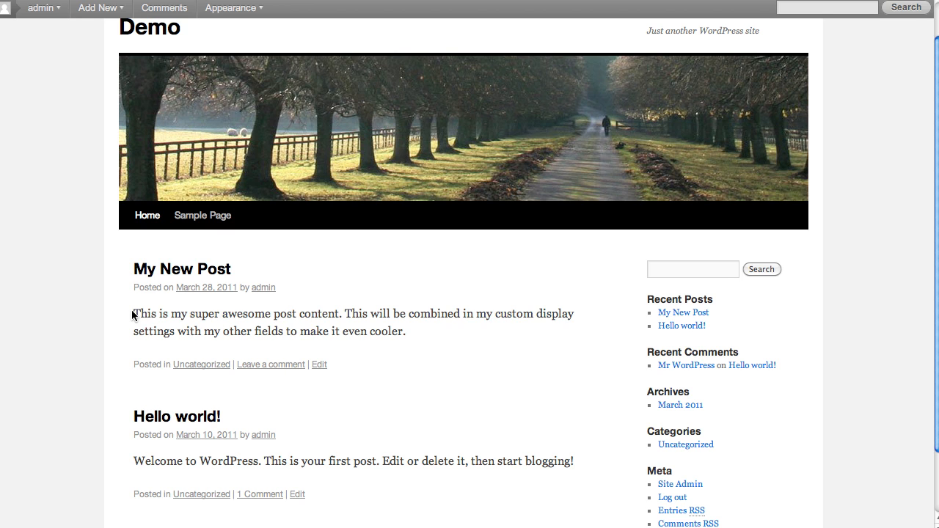
drag(133, 316, 431, 335)
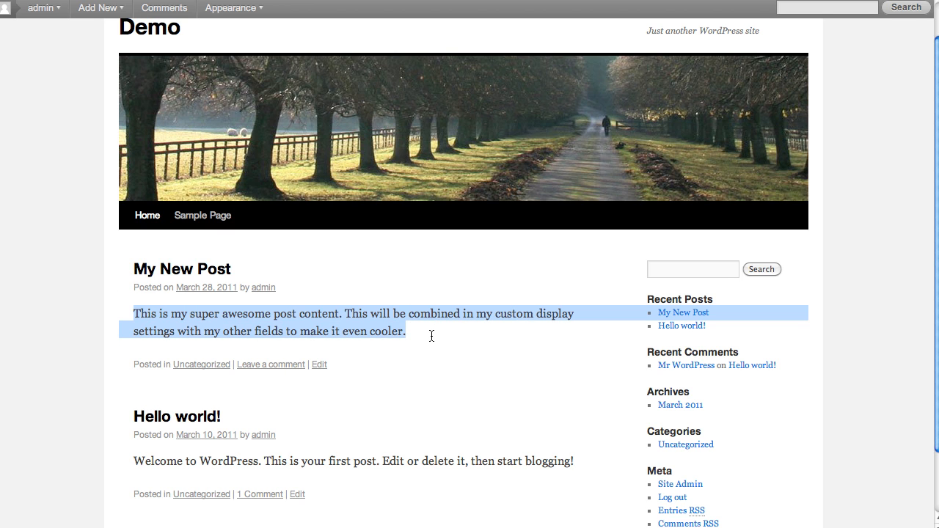
click(431, 336)
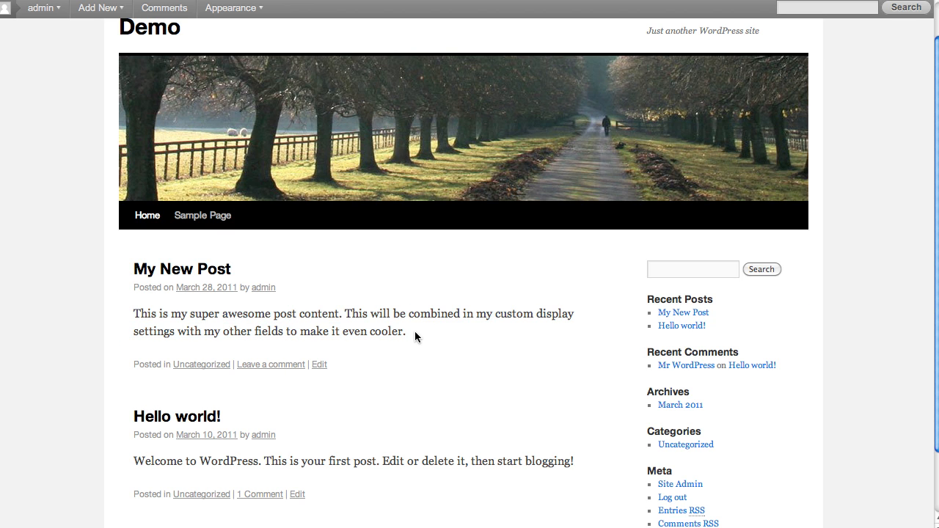
scroll(414, 336, down, 2)
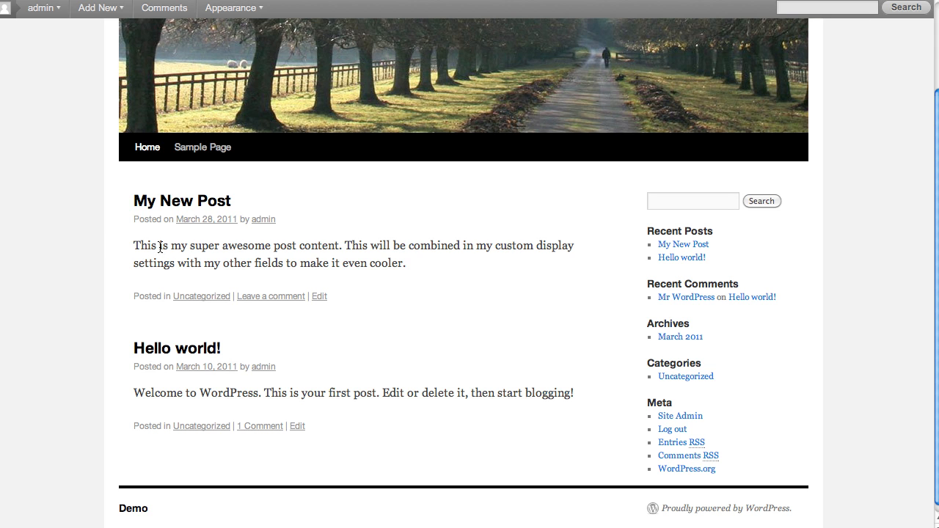
click(180, 203)
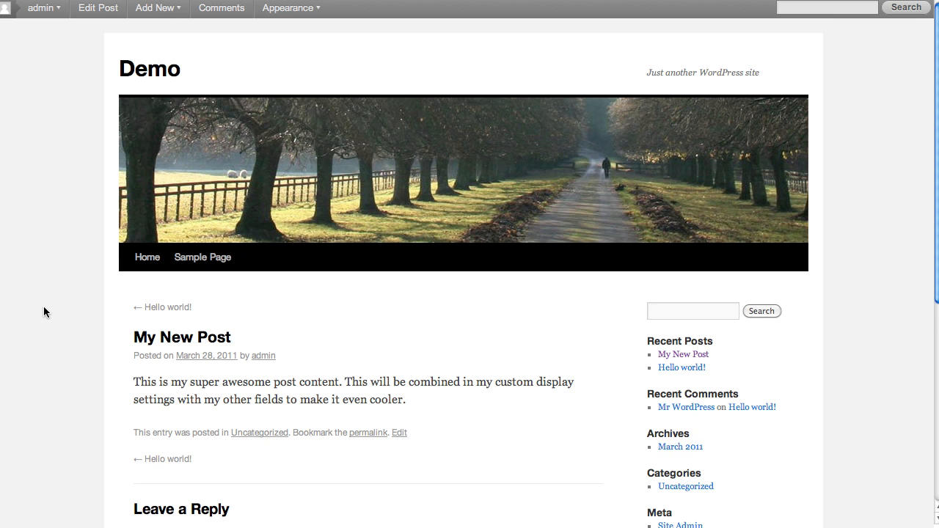
scroll(43, 306, down, 3)
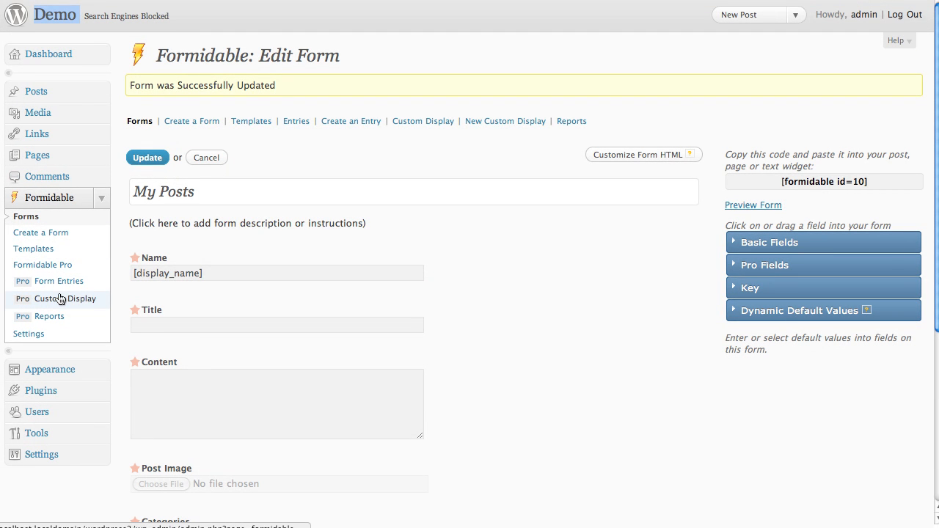
Start new custom display settings in Formidable and name them "My Automatic post content".
click(60, 295)
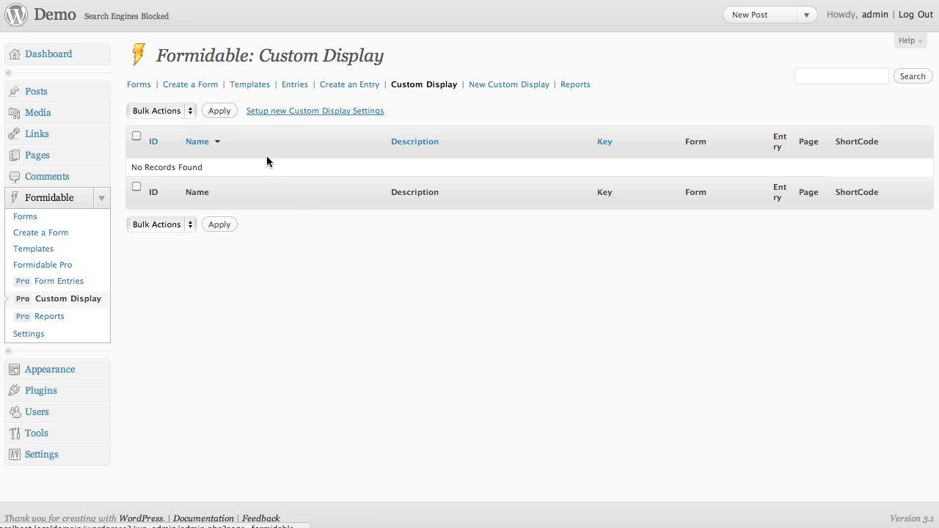
click(286, 116)
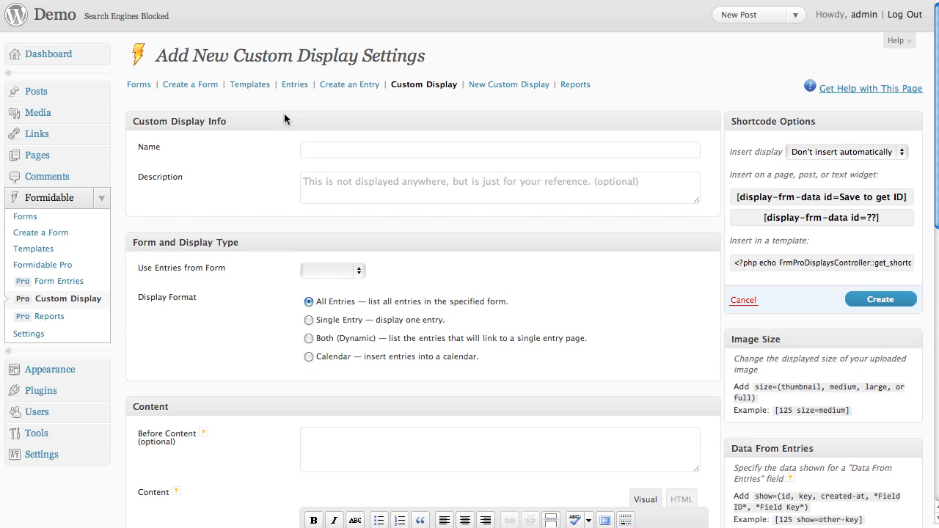
click(329, 148)
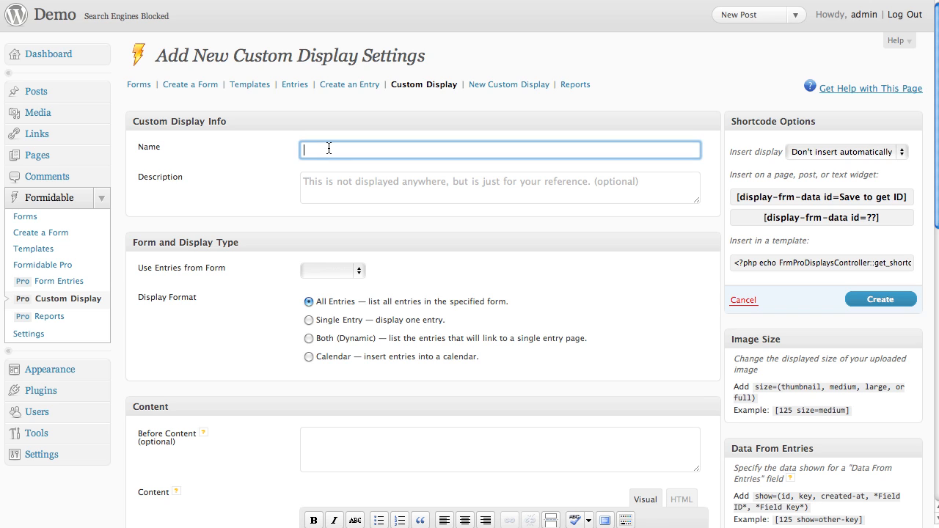
text(My Automatic post content)
Use the entries from the My Posts form as the custom display's source.
scroll(272, 185, down, 2)
click(324, 224)
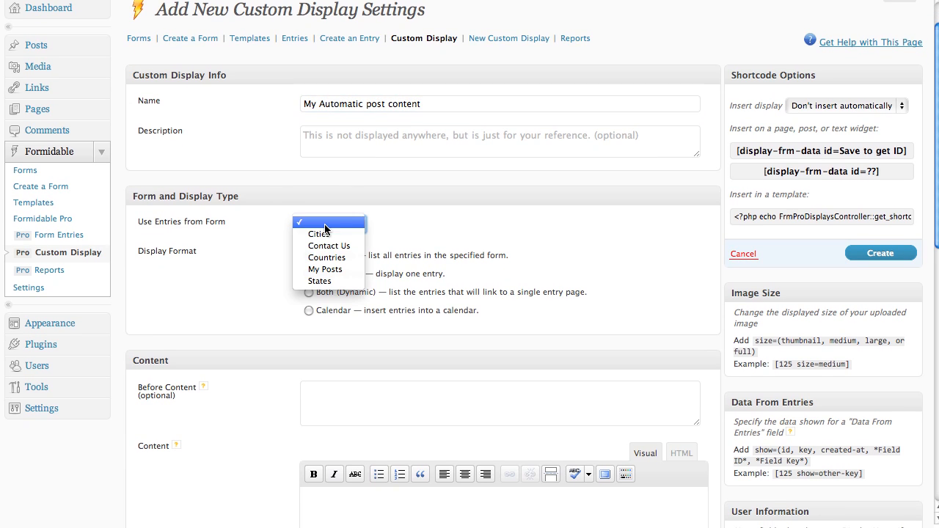
click(331, 270)
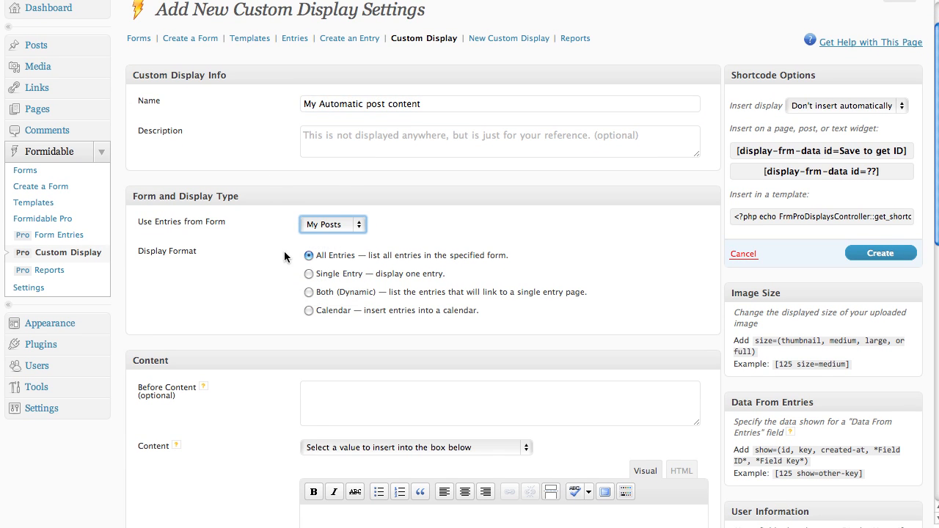
scroll(284, 256, down, 2)
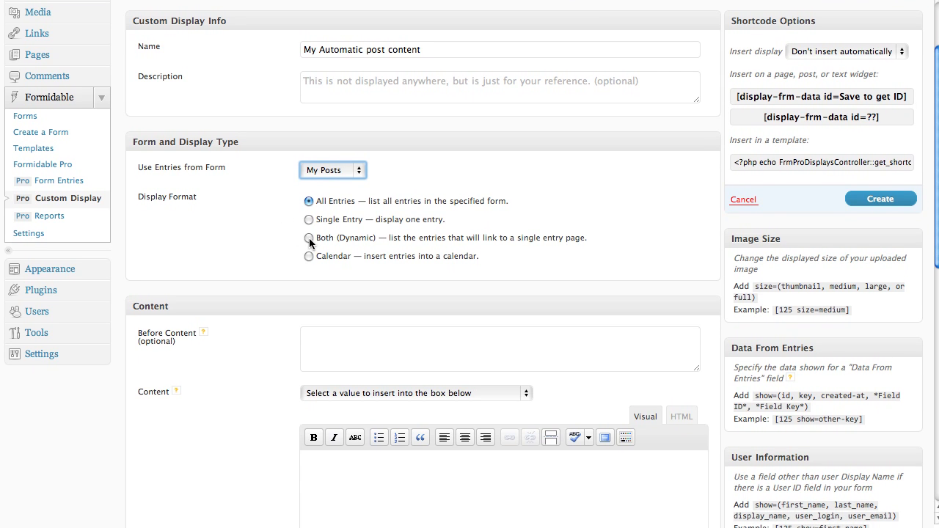
Set the custom display's format to Both (Dynamic) and review its Content and Dynamic Content sections.
click(309, 238)
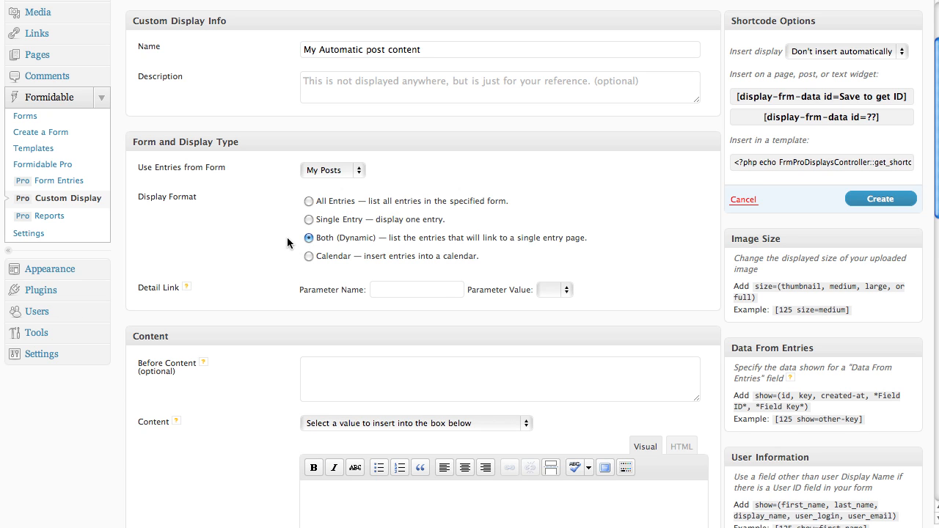
scroll(286, 237, down, 5)
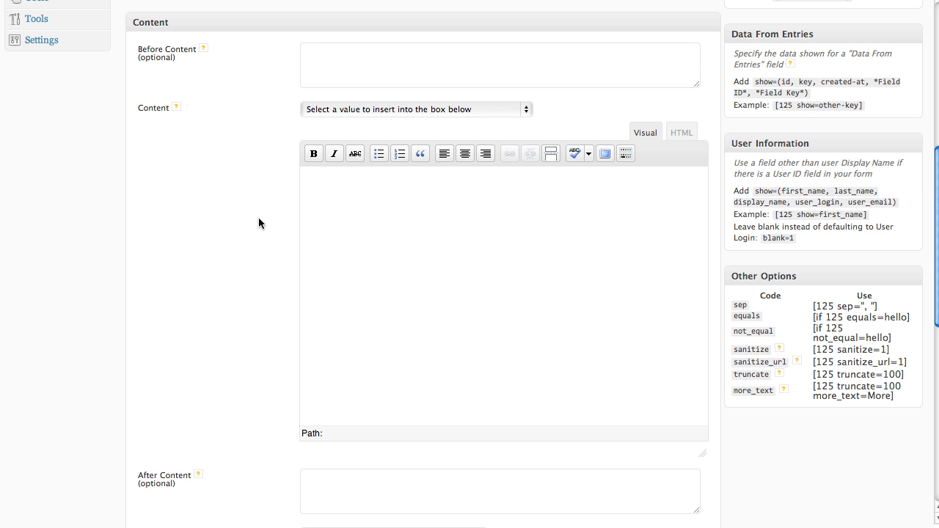
scroll(258, 218, down, 6)
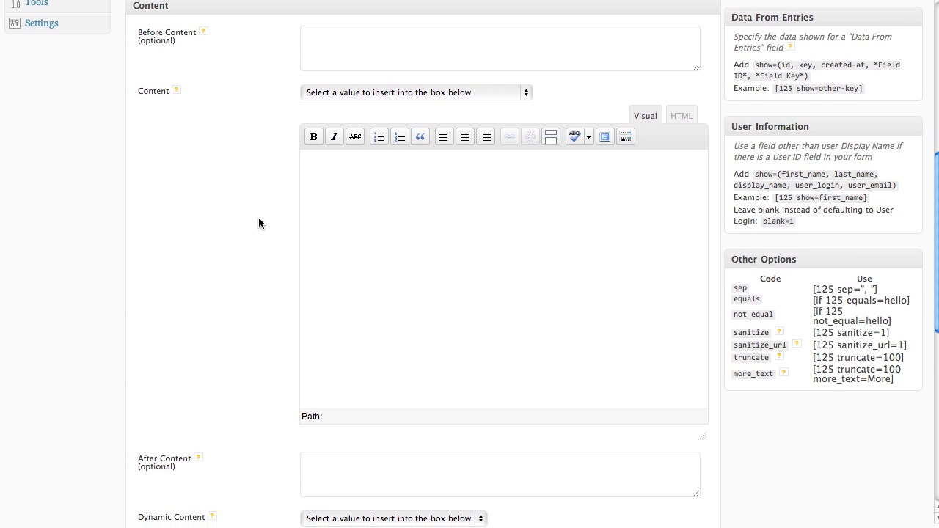
scroll(258, 223, down, 1)
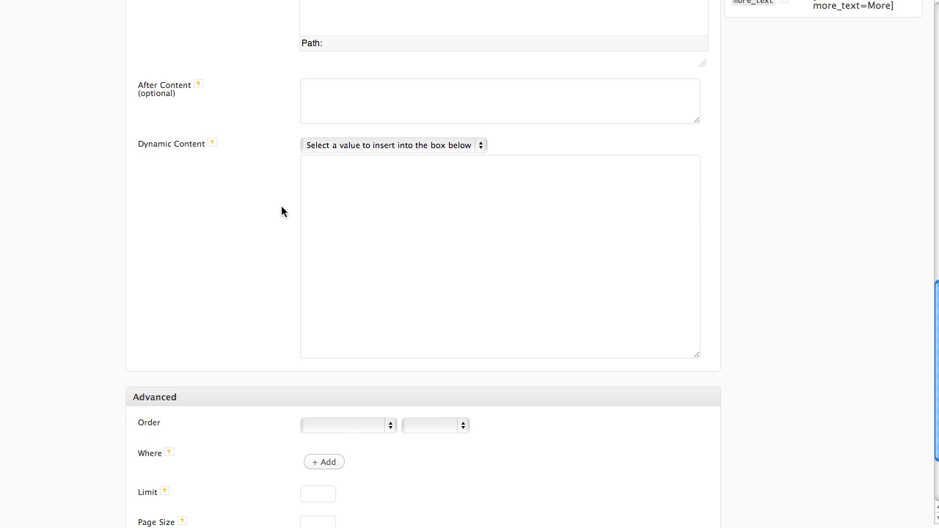
scroll(282, 207, up, 10)
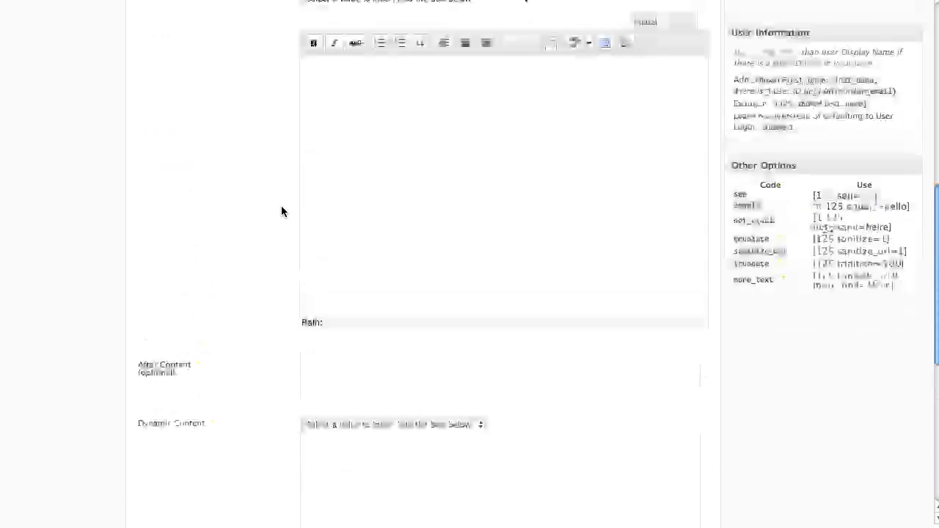
scroll(281, 211, up, 1)
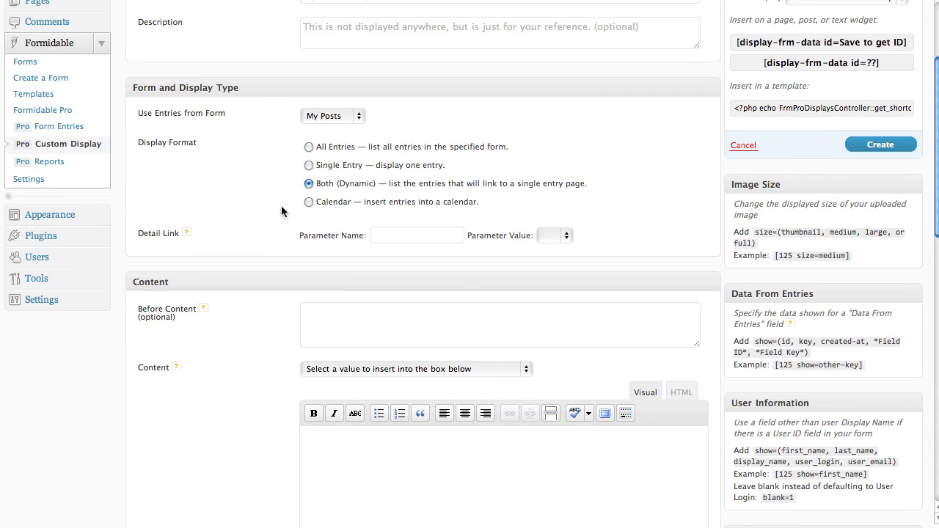
Set the detail link's parameter name to my_post and its parameter value to ID.
click(381, 234)
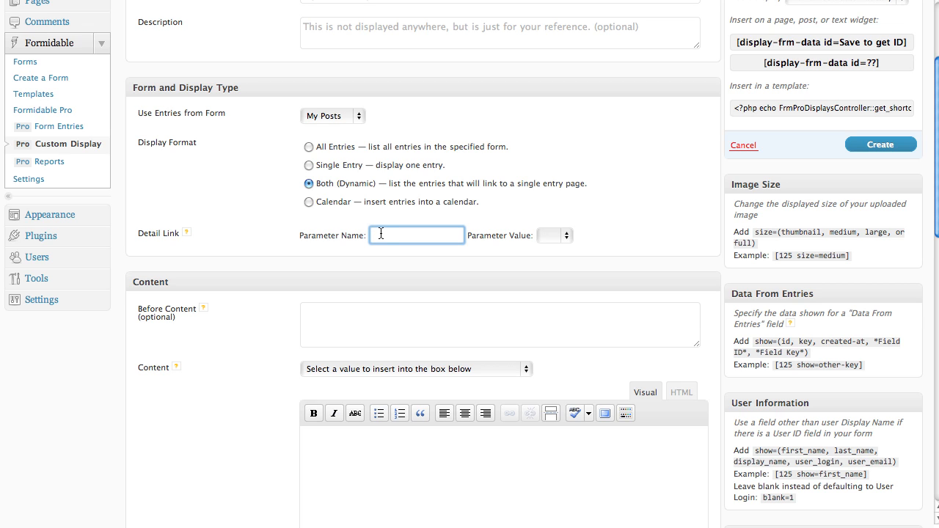
text(my_posy)
key(BackSpace)
text(t)
click(559, 237)
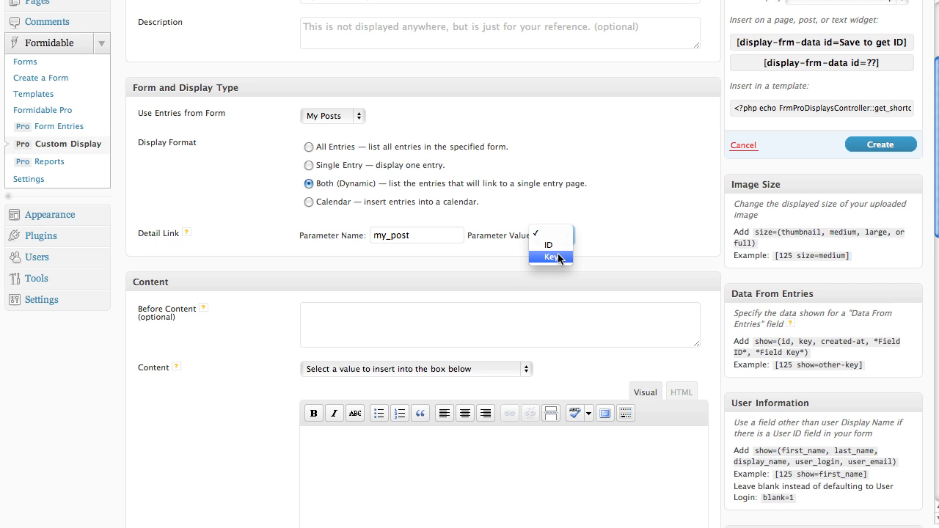
click(555, 246)
In the Content box's HTML, add the Title (ID) value as a heading, <h2>[100]</h2>, and check it in the visual view.
scroll(248, 277, down, 3)
scroll(247, 279, down, 3)
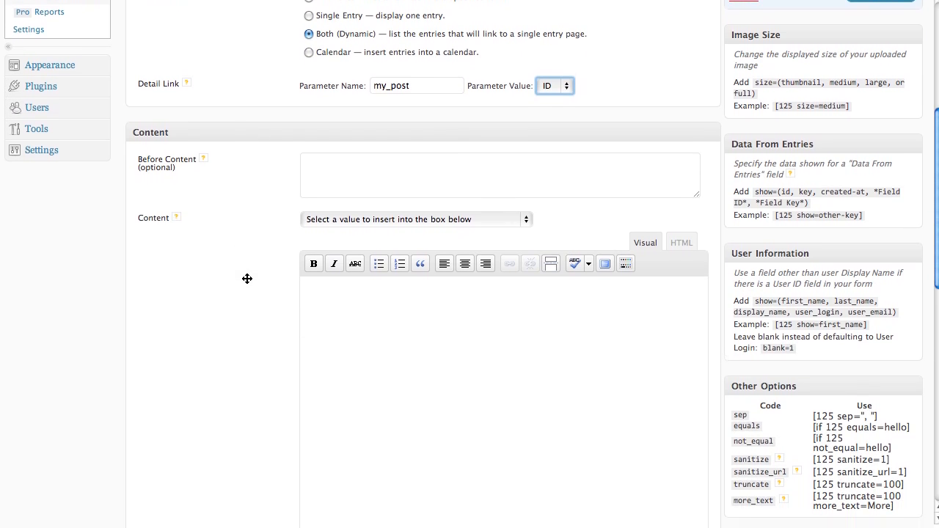
scroll(247, 278, down, 2)
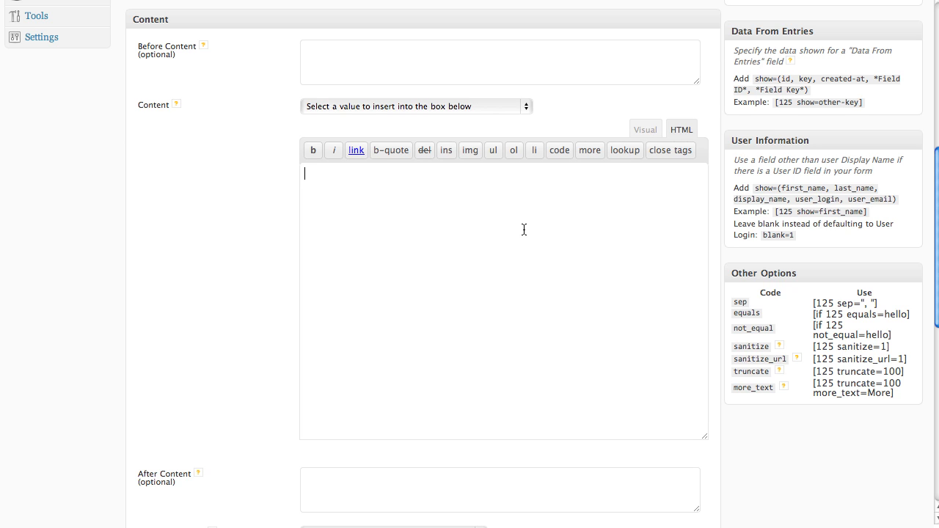
text(<h2>)
click(462, 107)
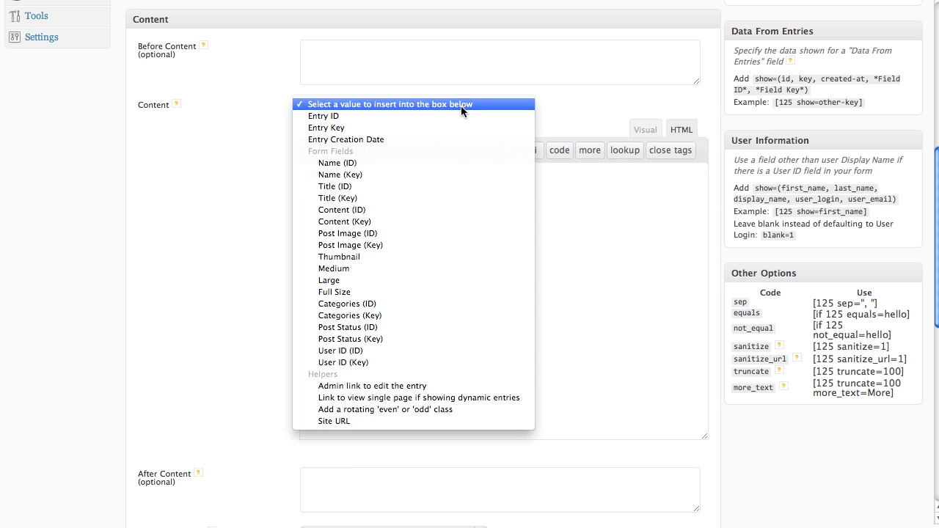
click(378, 188)
text(</h2>)
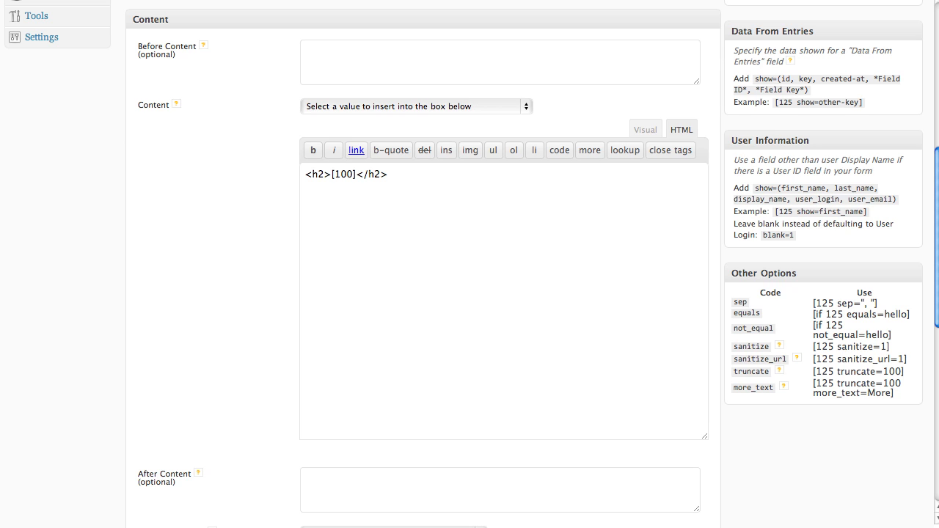
click(638, 132)
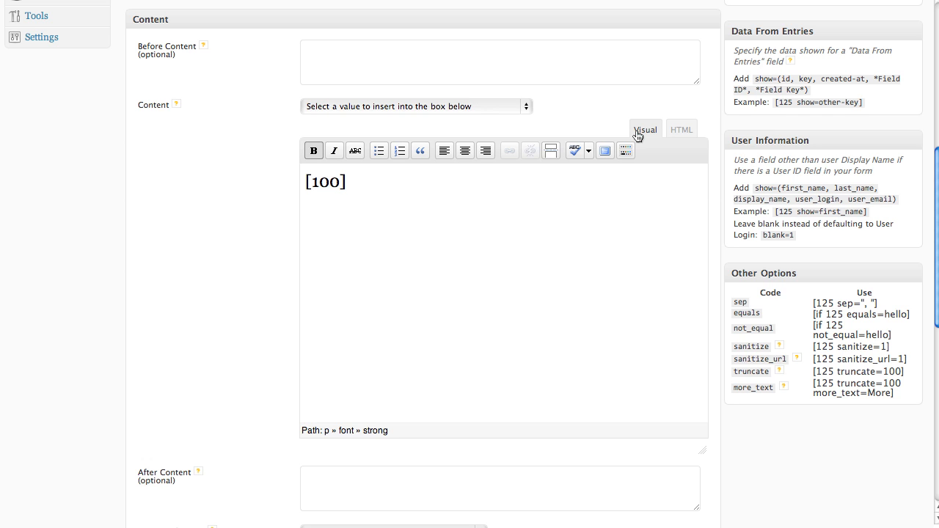
click(674, 132)
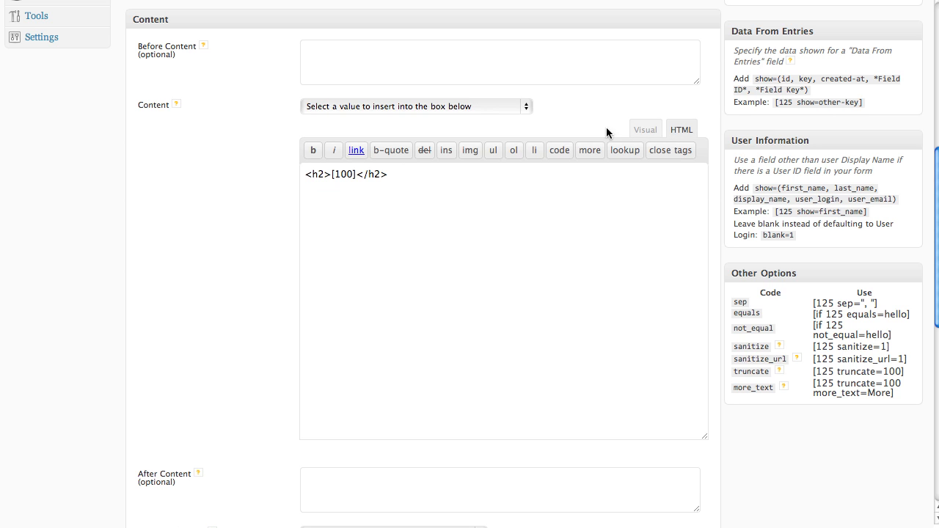
Below the heading, add an img tag with the Thumbnail value as src, Title (ID) as alt text and class "alignleft".
key(Return)
key(Return)
text(<img src=")
click(418, 106)
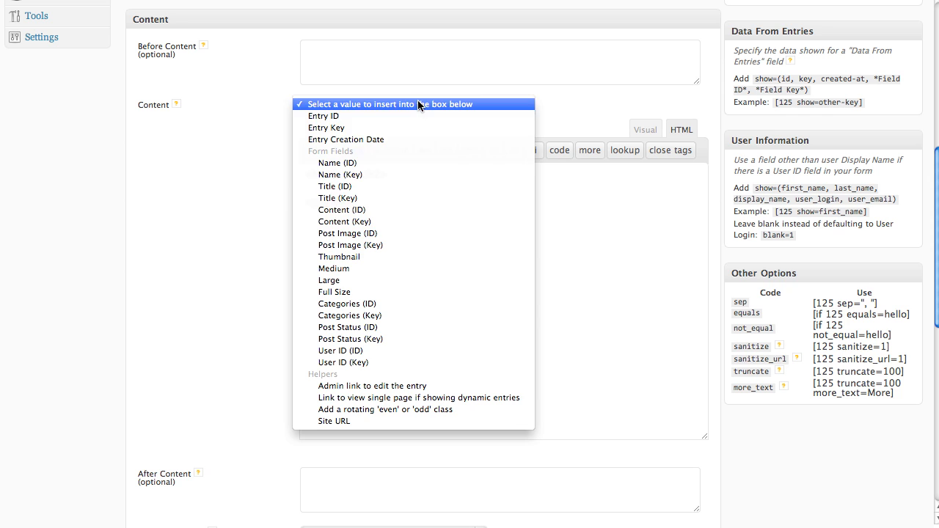
click(365, 256)
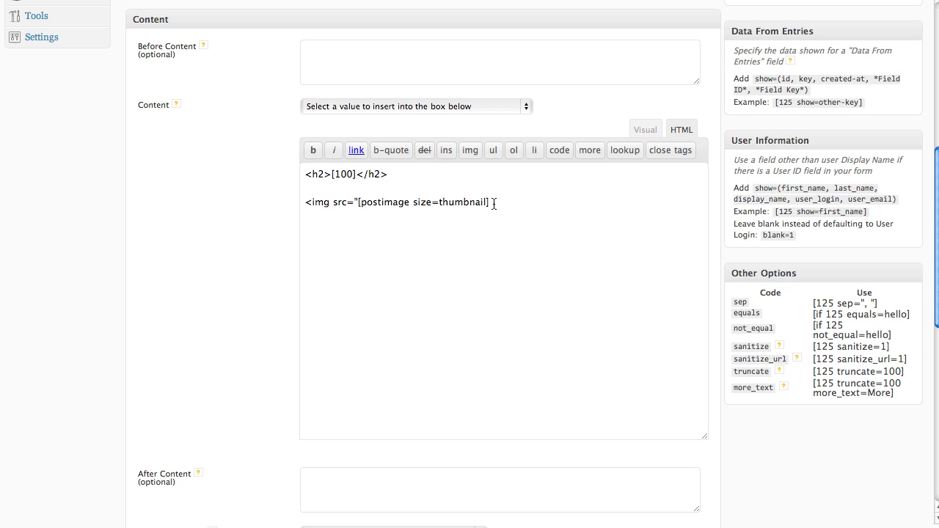
text(")
text(alt=")
click(512, 106)
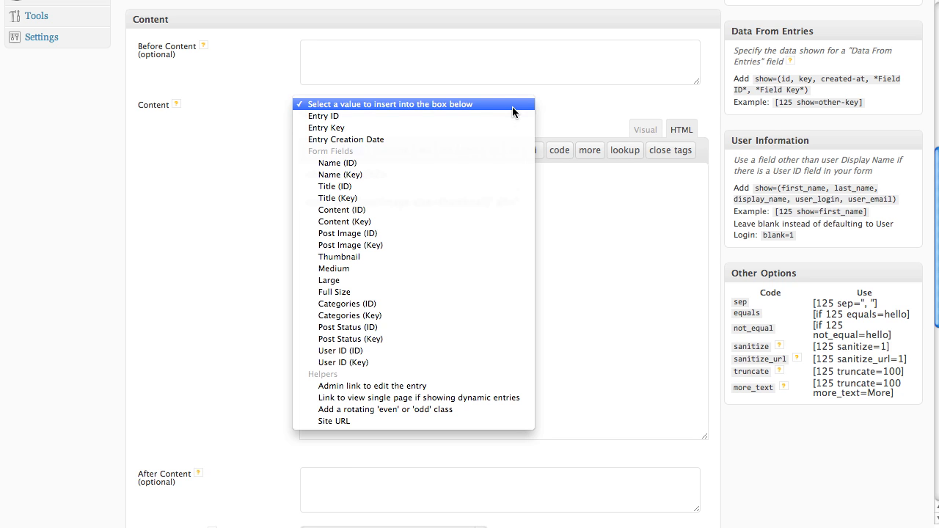
click(463, 186)
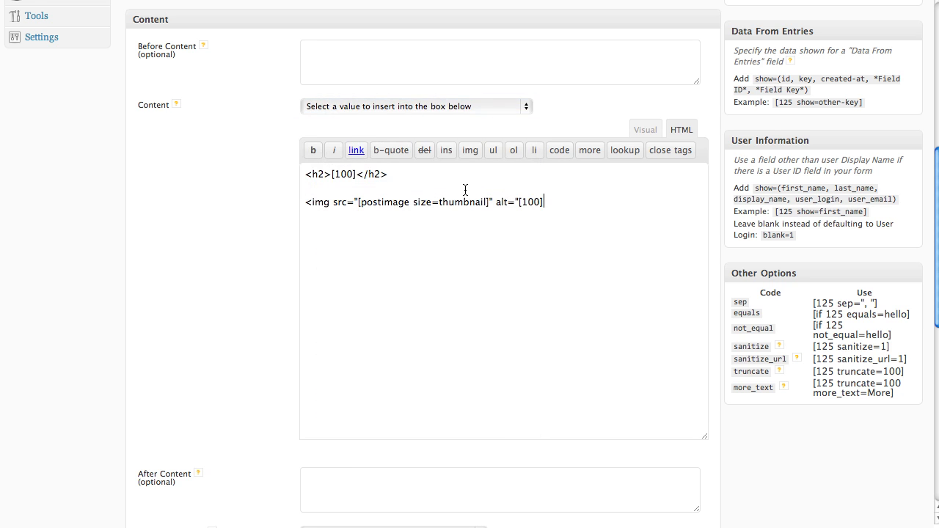
text(/>class=""alignleft)
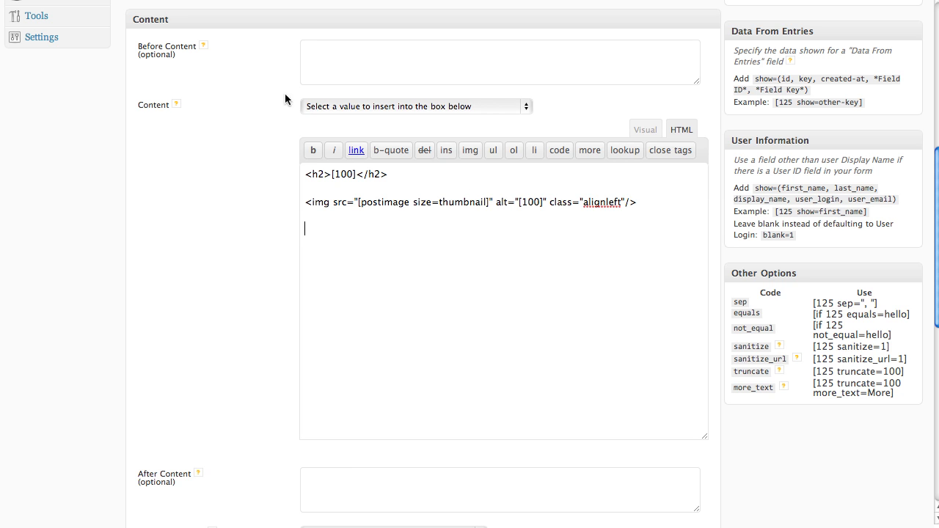
Insert the Content (ID) value, [101], as a separate paragraph below the image tag.
click(325, 106)
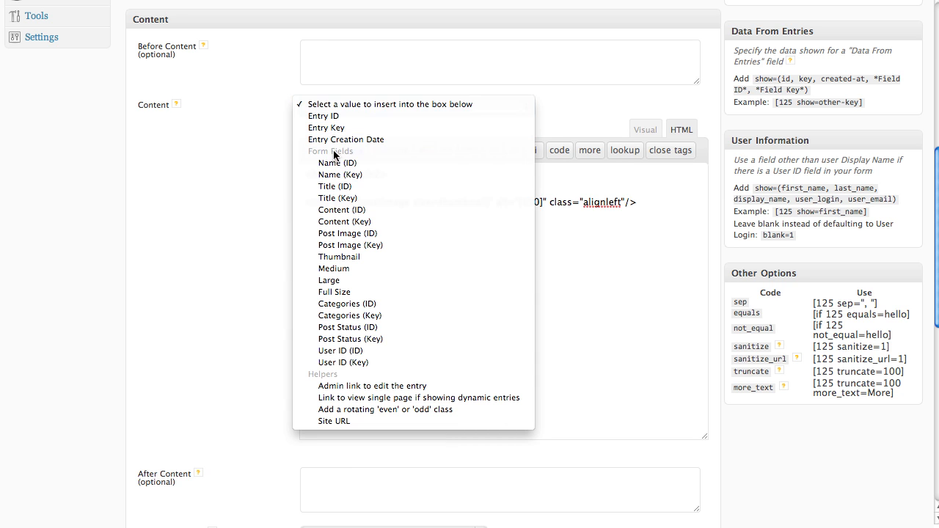
click(342, 210)
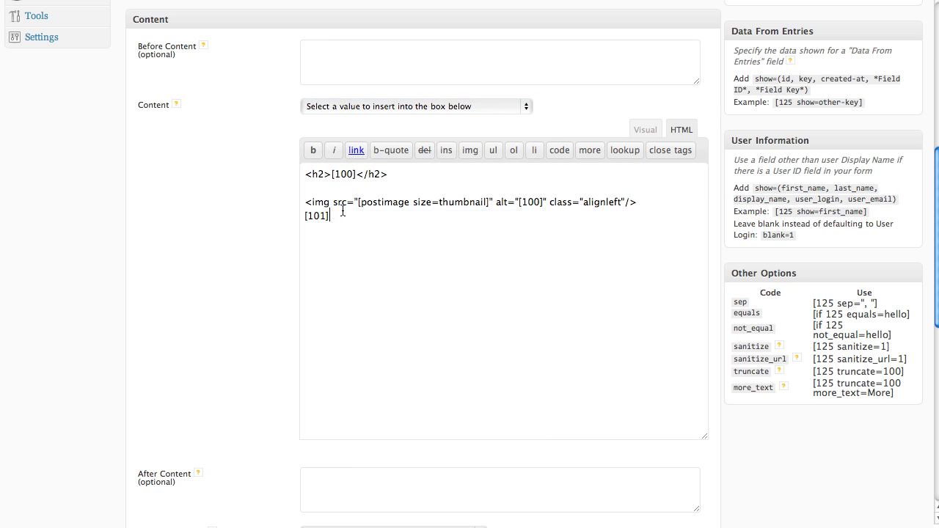
click(305, 215)
key(Return)
Add a closing line "- CREDIT TO:" followed by the Name (ID) value, [106].
text(-)
key(BackSpace)
text(- CREDIT TO:)
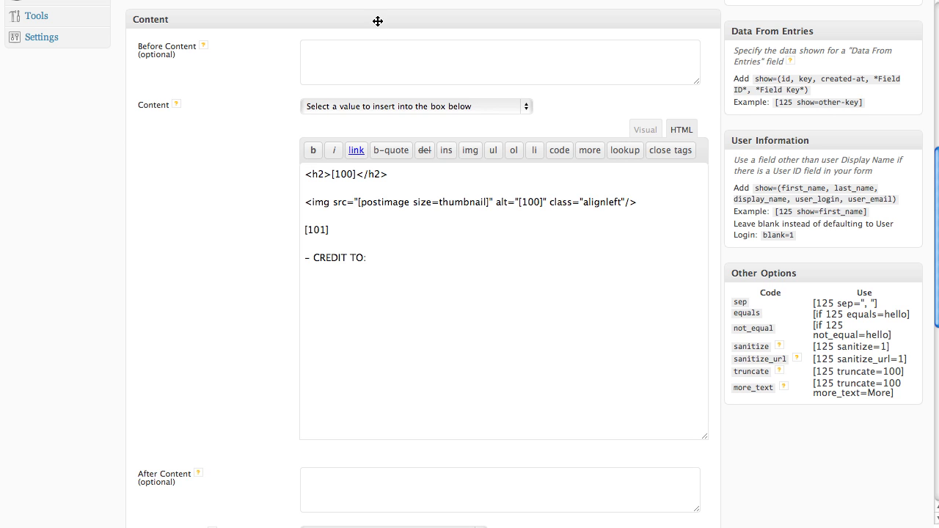
click(416, 107)
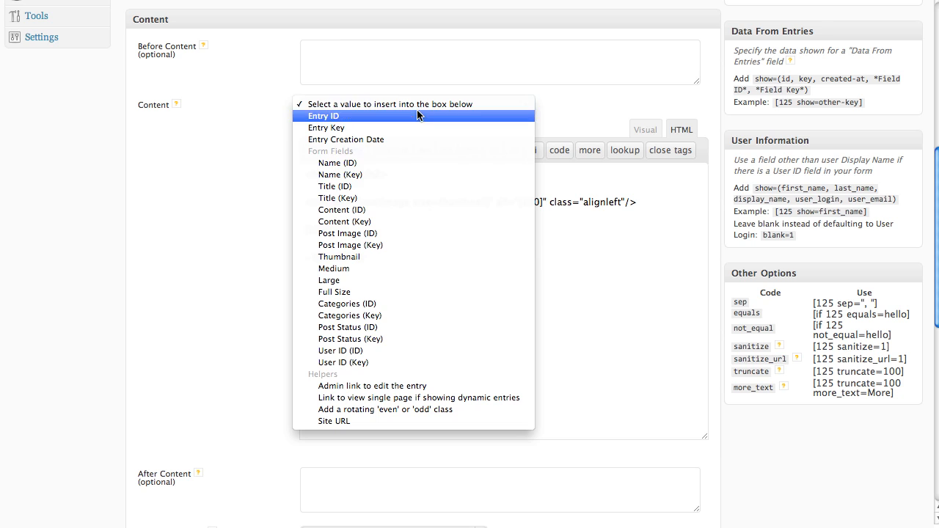
click(389, 163)
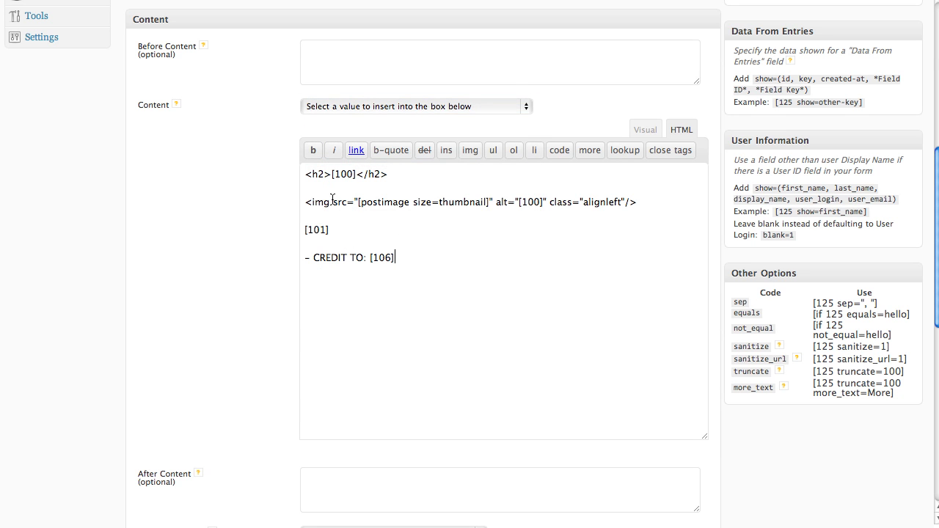
Add the truncate option to the content shortcode so that it reads [101 truncate=10].
click(326, 233)
drag(815, 372, 901, 376)
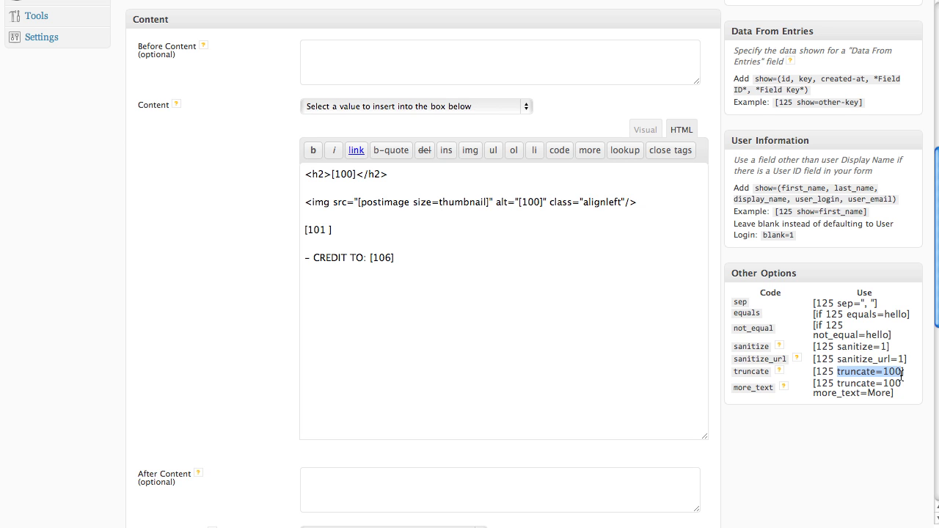
key(super+c)
right_click(327, 229)
click(367, 360)
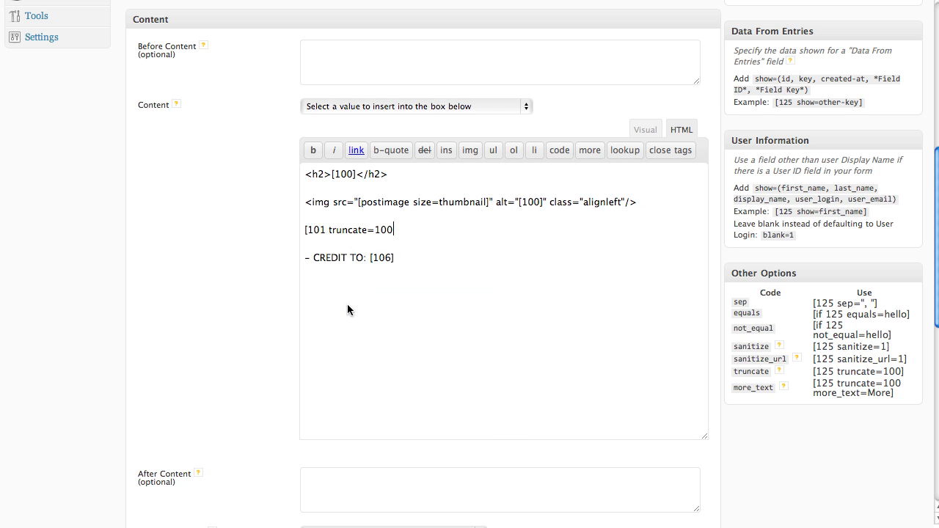
text(])
key(BackSpace)
key(BackSpace)
Copy the image tag, [101 truncate=10] paragraph and credit line from the Content box, without the heading, into the Dynamic Content box.
scroll(374, 234, down, 5)
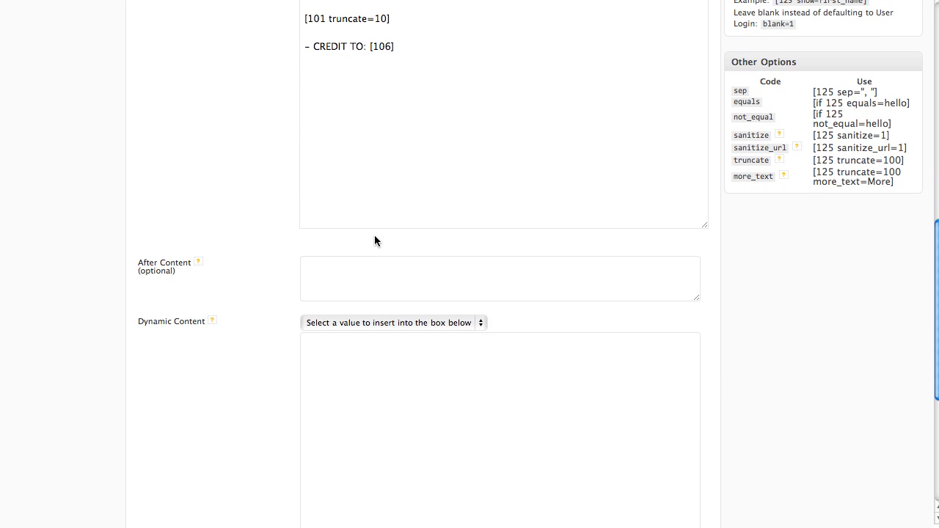
scroll(374, 241, down, 2)
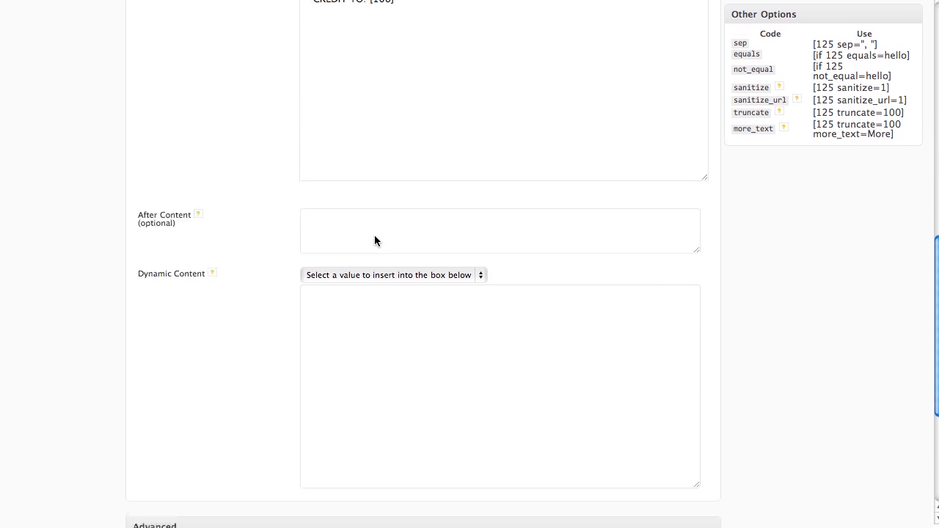
click(356, 306)
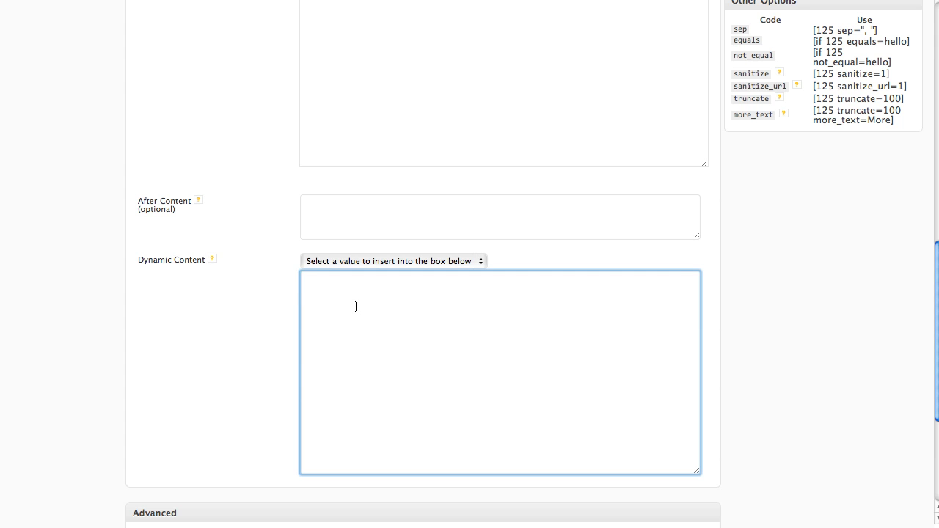
scroll(355, 306, up, 4)
scroll(356, 307, down, 1)
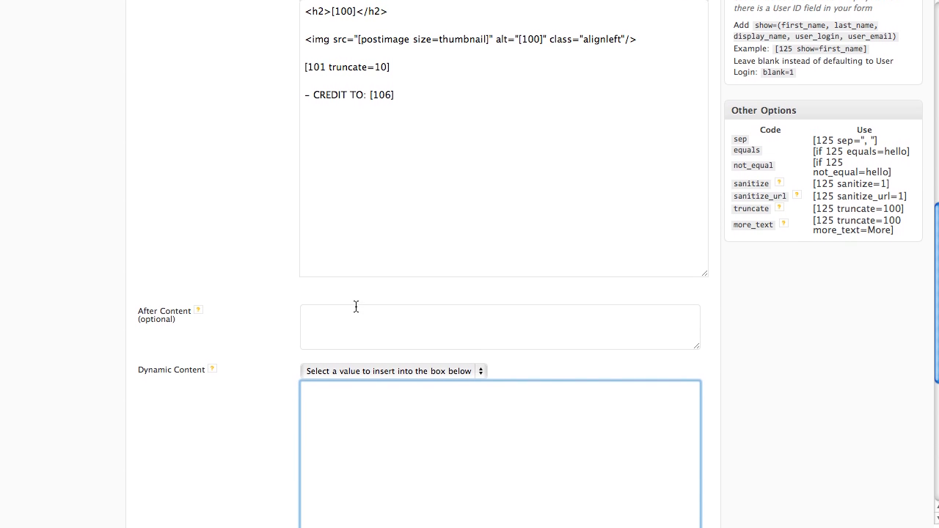
scroll(356, 306, down, 1)
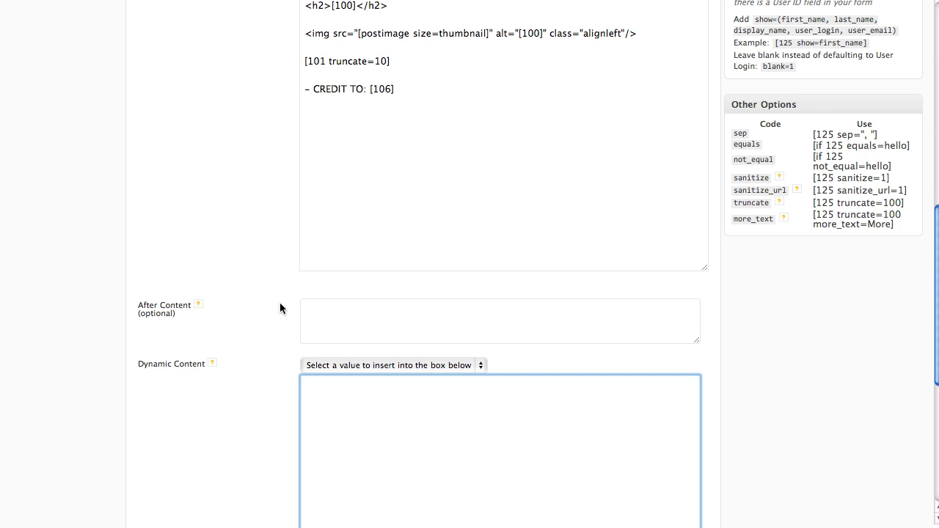
scroll(279, 303, down, 1)
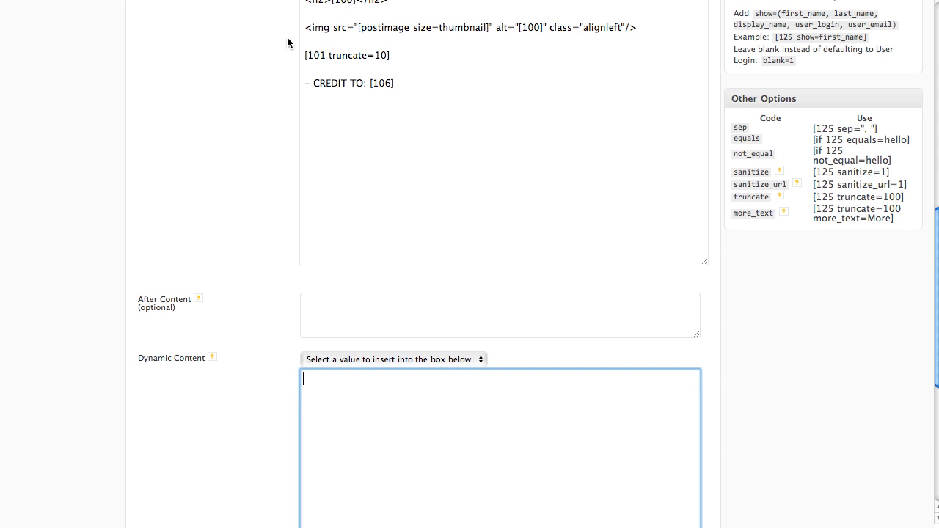
drag(303, 34, 406, 77)
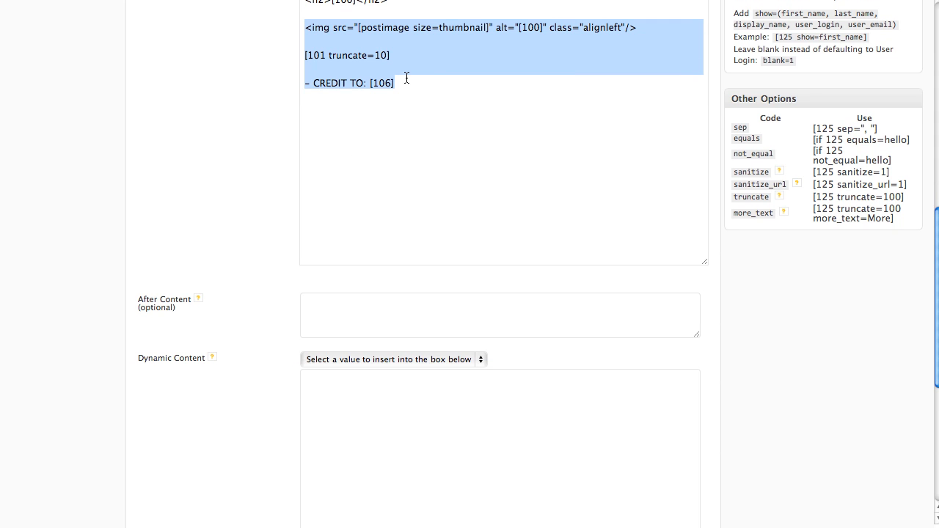
scroll(364, 266, down, 5)
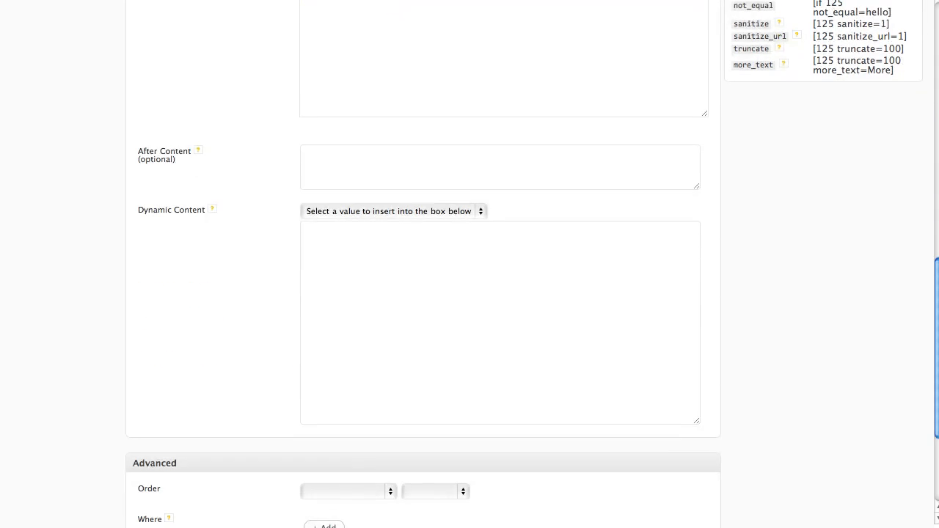
click(364, 265)
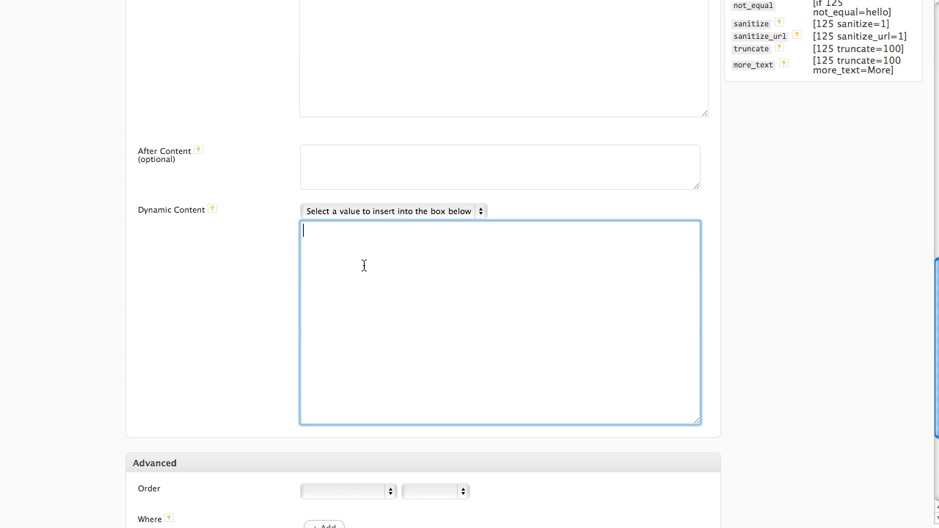
key(super+v)
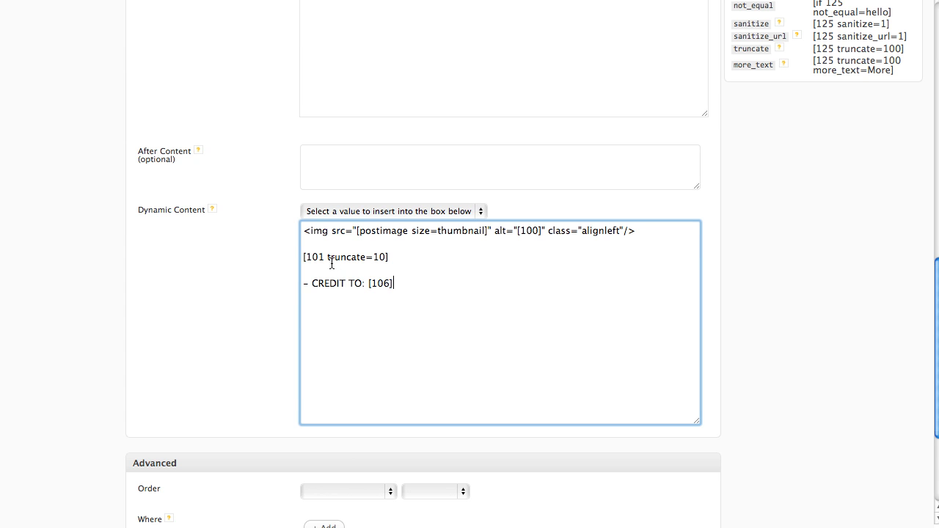
Remove the truncate option in the Dynamic Content box so that its content shortcode reads [101].
drag(326, 259, 383, 261)
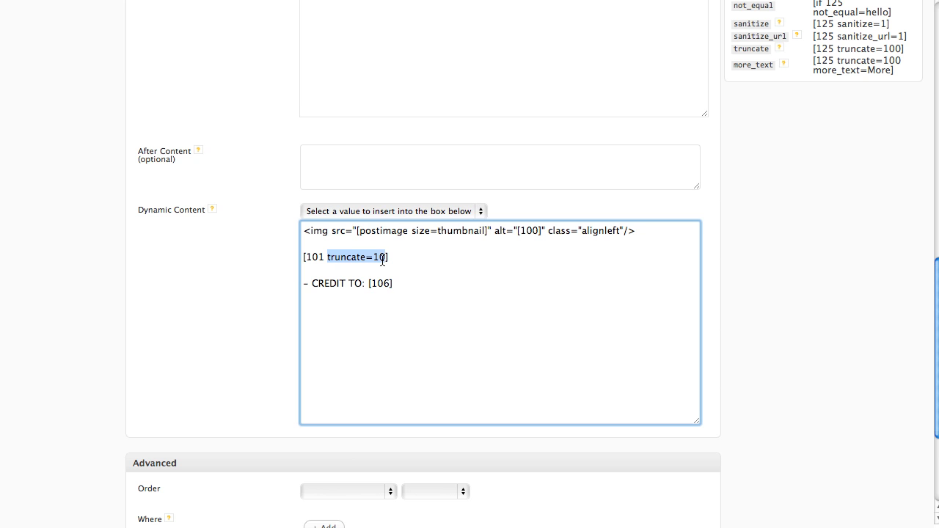
key(BackSpace)
key(BackSpace)
Set the custom display's page size to 20 in the advanced settings.
scroll(368, 343, down, 5)
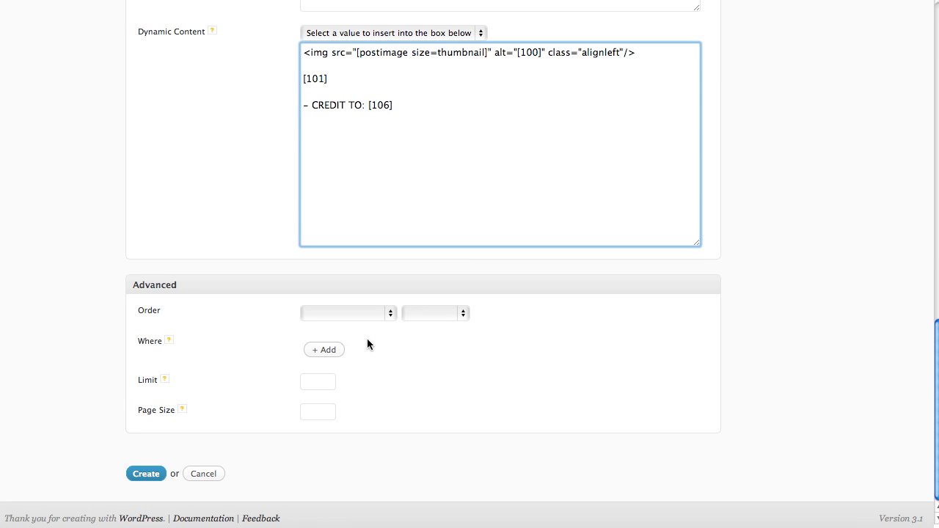
scroll(269, 322, up, 1)
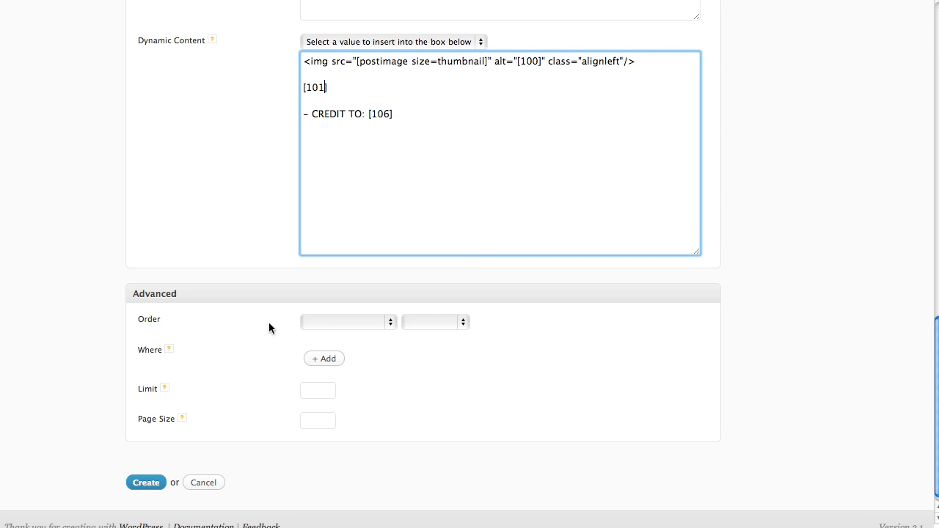
scroll(268, 323, up, 10)
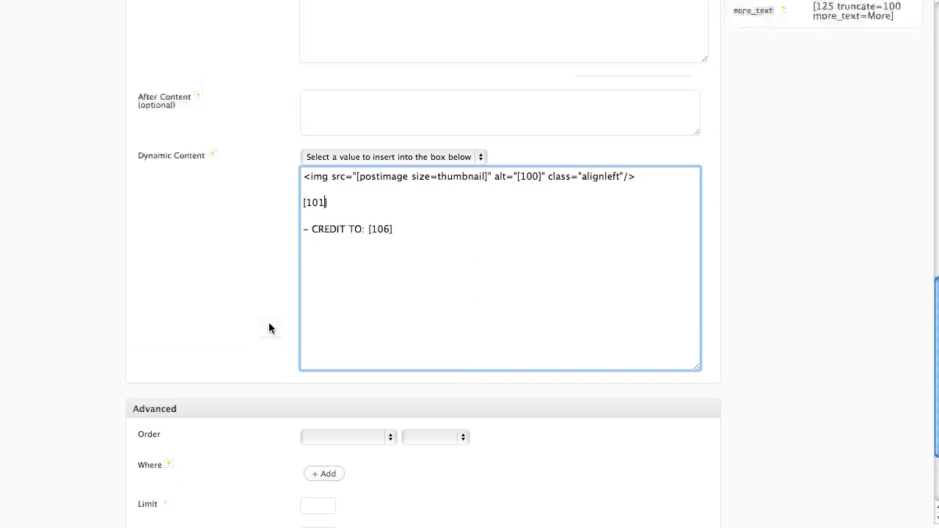
scroll(268, 321, up, 2)
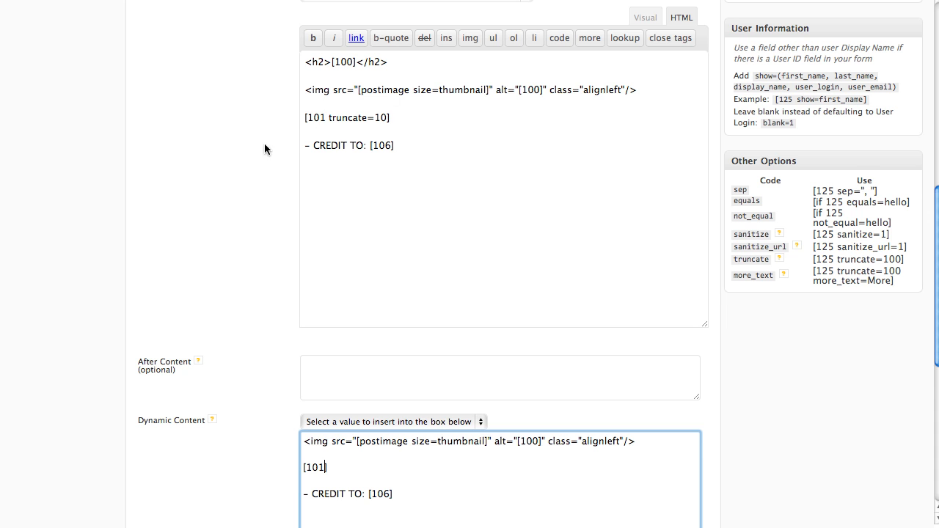
scroll(245, 176, down, 10)
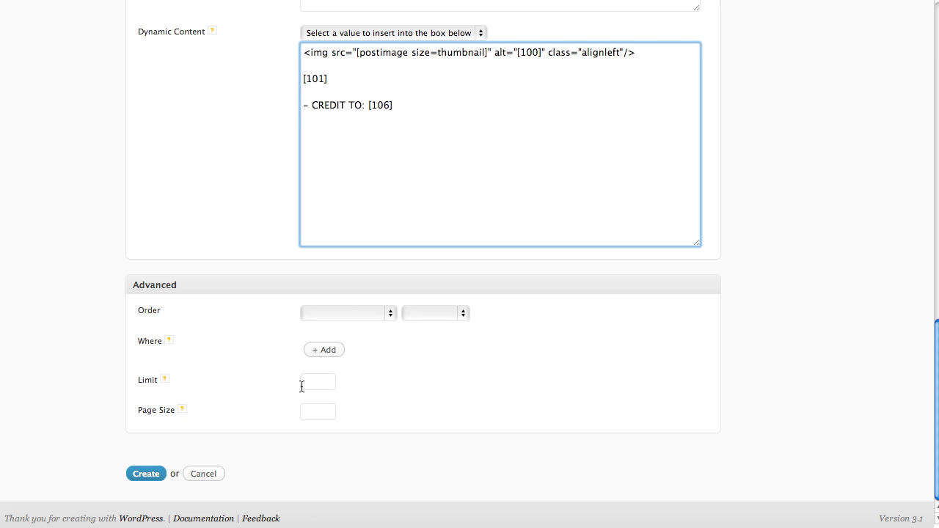
click(307, 415)
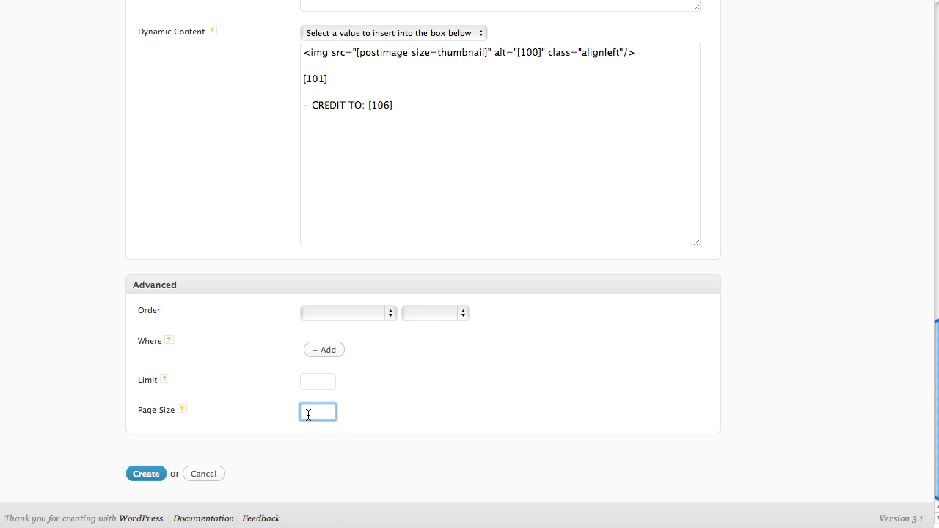
text(20)
click(64, 338)
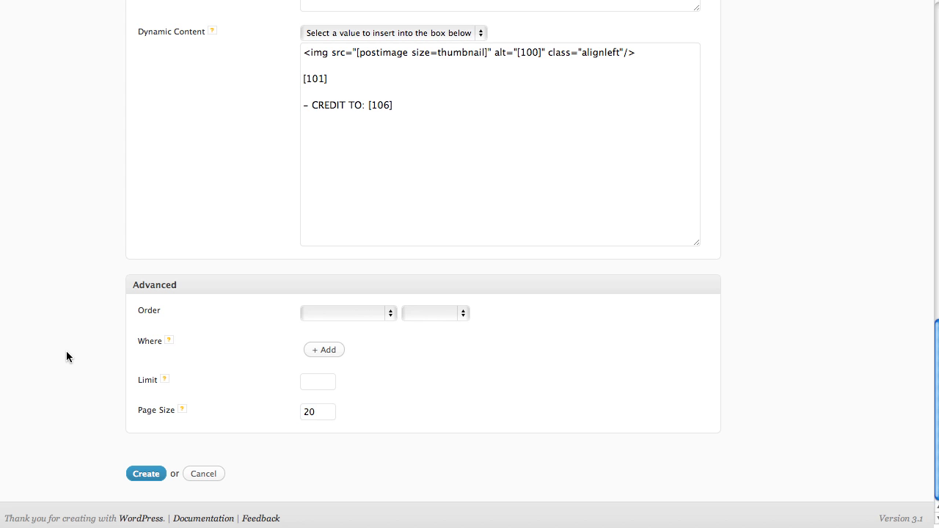
Create the "My Automatic post content" custom display, leaving automatic insertion off.
scroll(487, 409, up, 15)
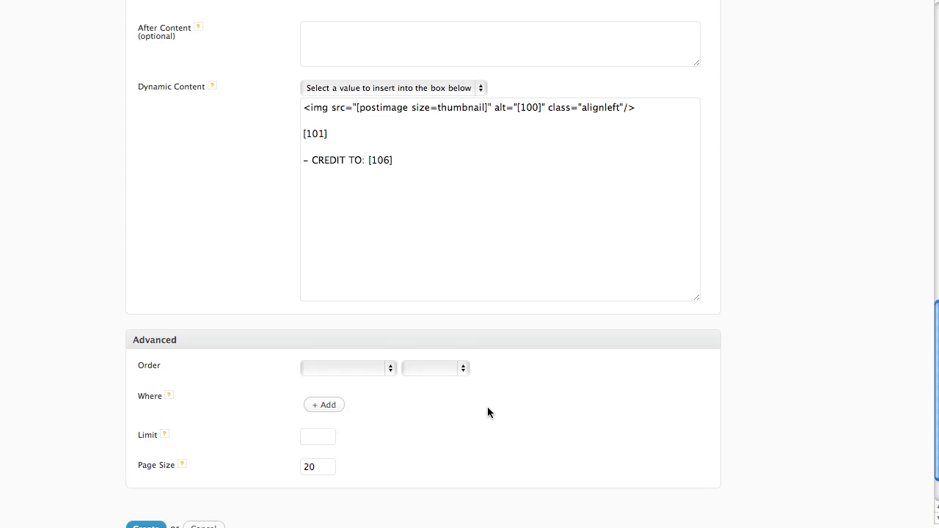
scroll(487, 413, up, 2)
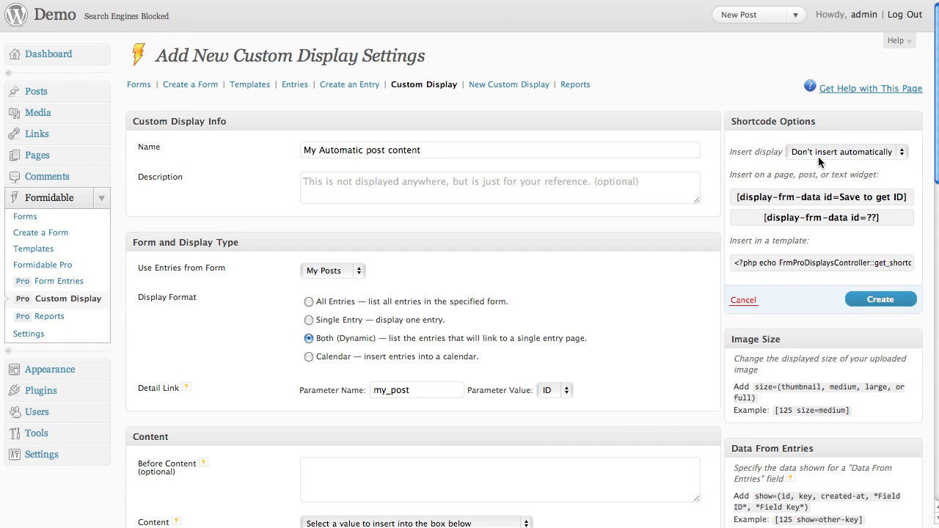
click(877, 301)
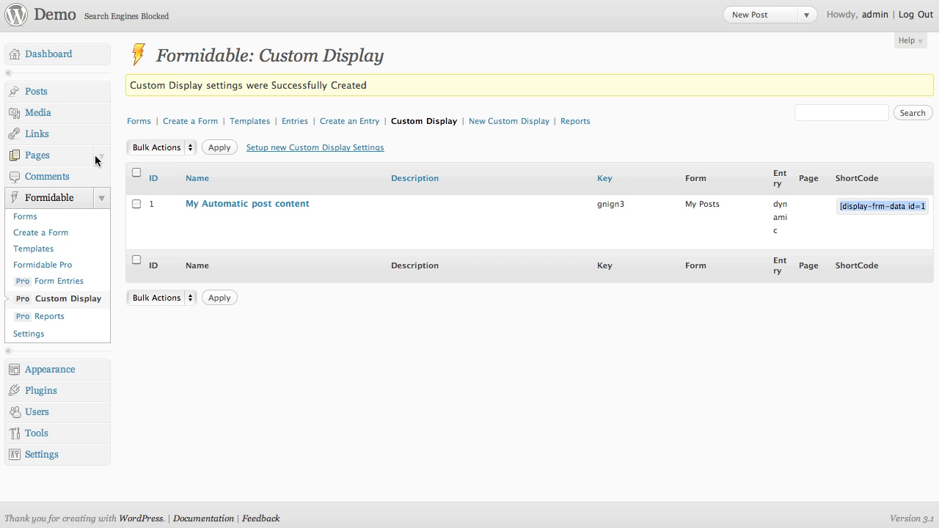
Add a new page titled "My Post Listings" and publish it.
click(97, 156)
click(80, 192)
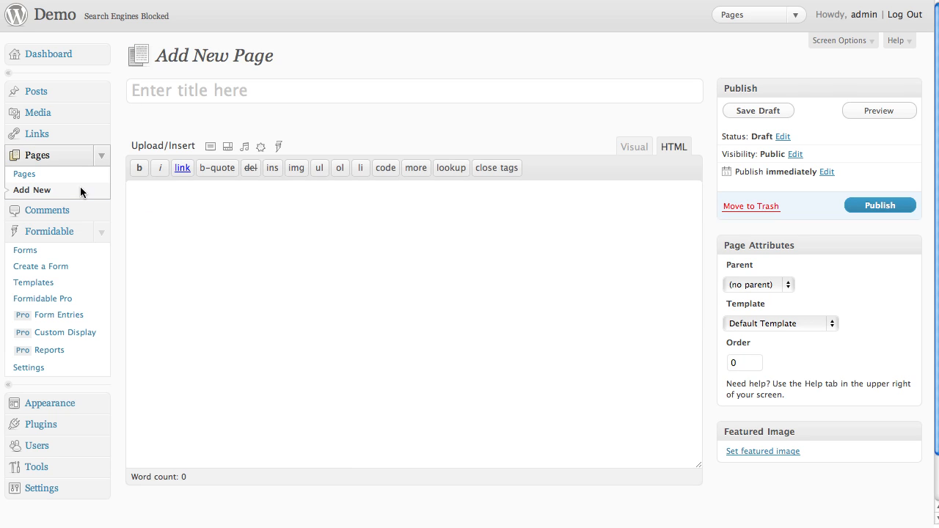
text(My Post)
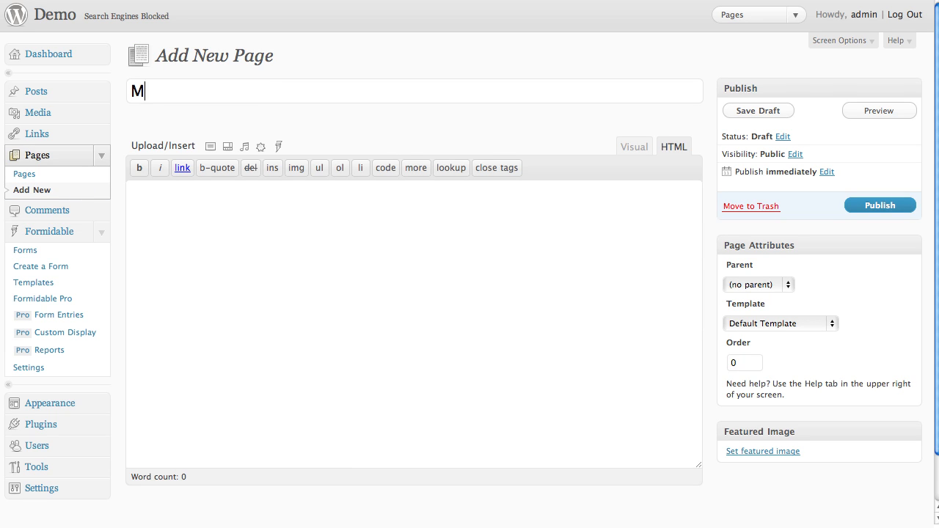
text( Listings)
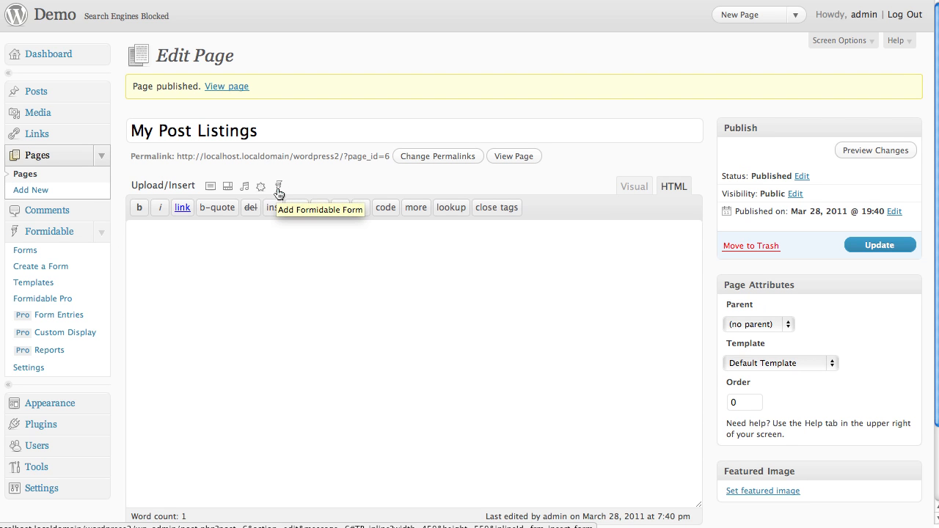
Insert the "My Automatic post content" custom display into the page with shortcode filtering enabled, and update the page.
click(278, 187)
click(276, 226)
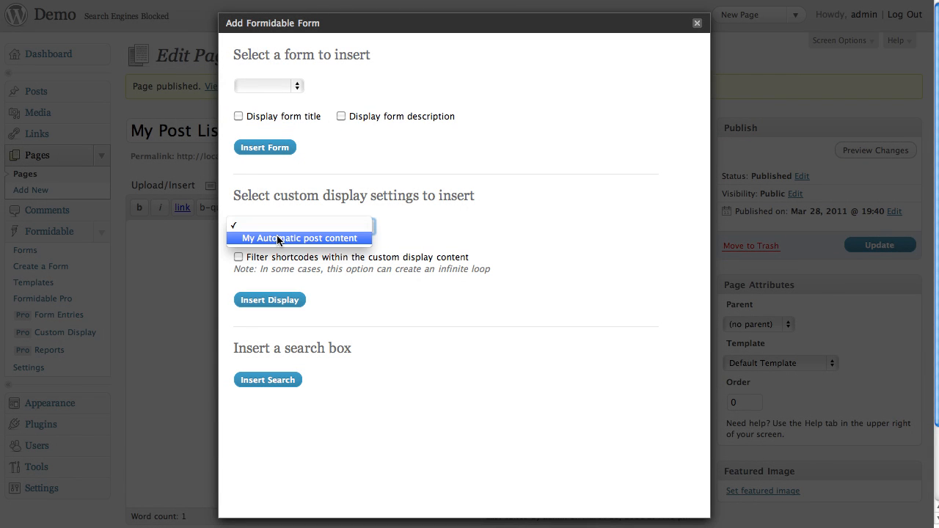
click(279, 238)
click(239, 257)
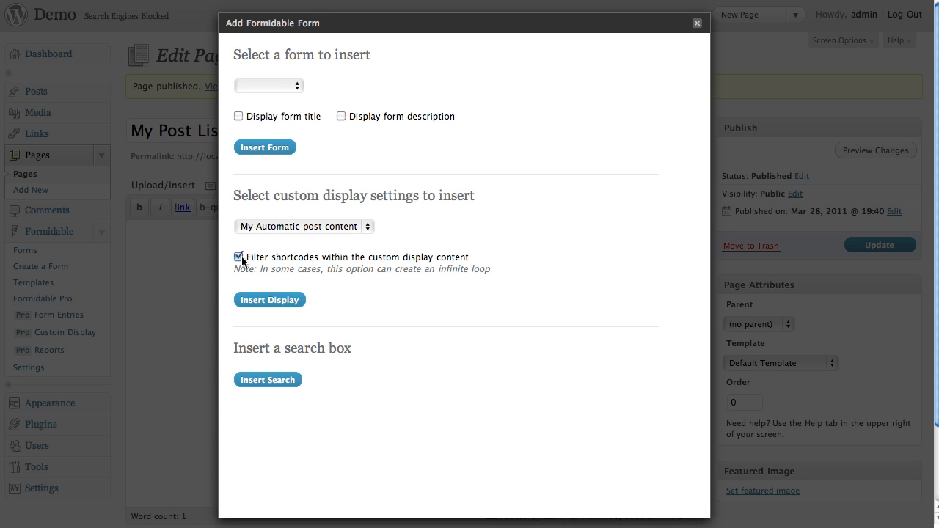
click(267, 301)
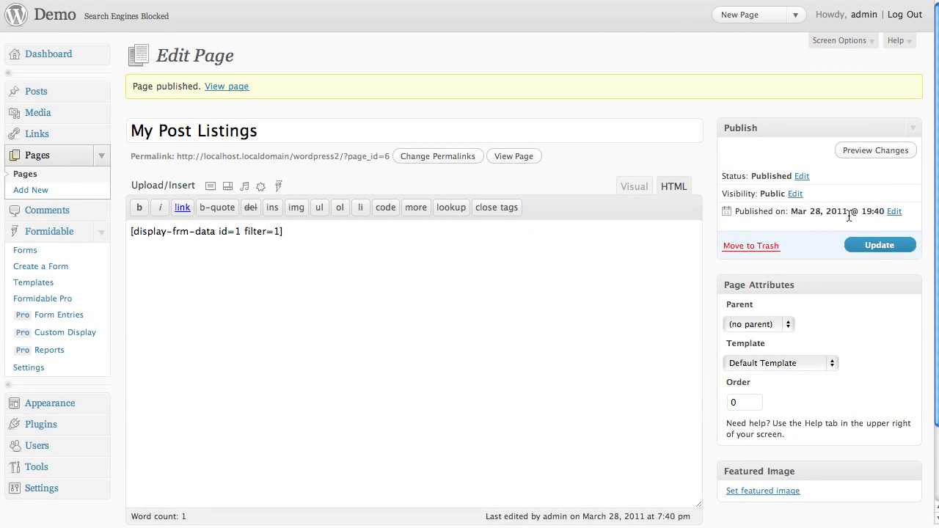
click(869, 245)
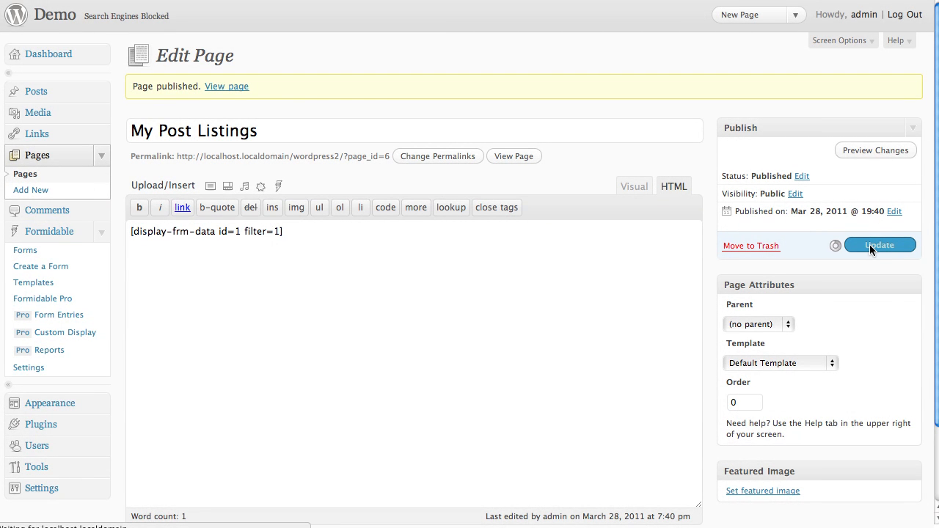
View the published My Post Listings page and open the full My New Post entry from its excerpt to examine the content and credit line.
click(528, 157)
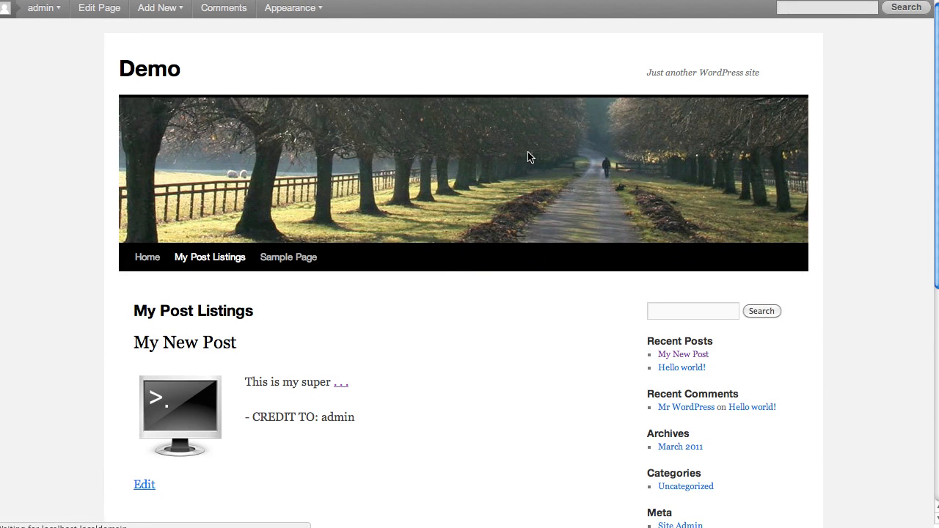
scroll(37, 264, down, 3)
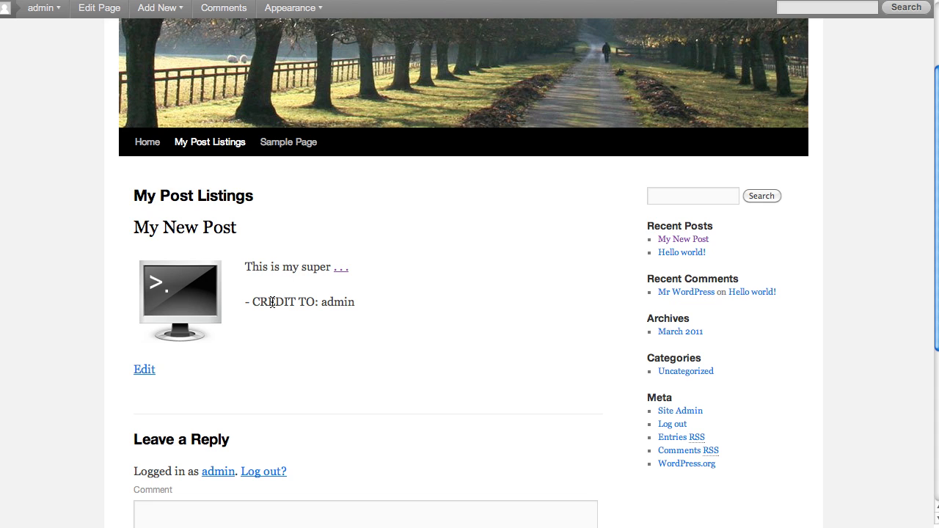
click(344, 269)
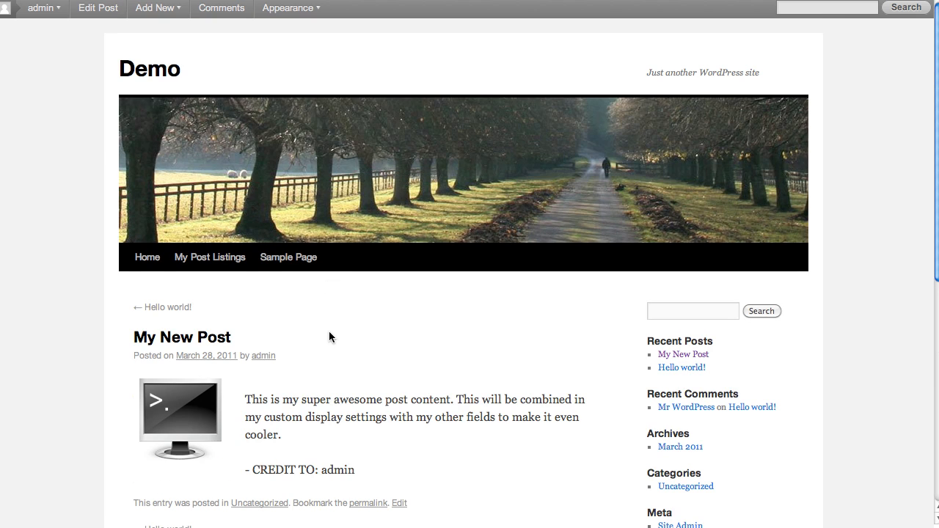
scroll(328, 337, down, 3)
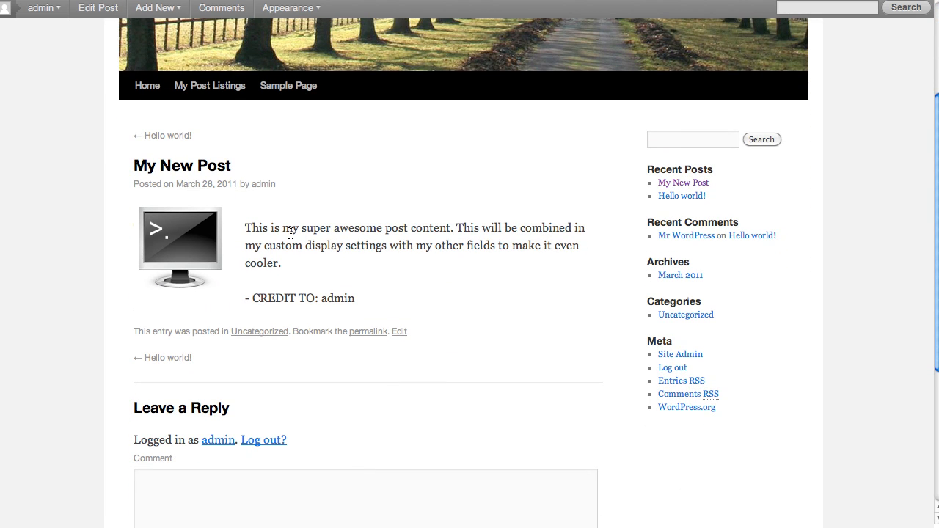
mouse_move(288, 7)
drag(250, 301, 355, 305)
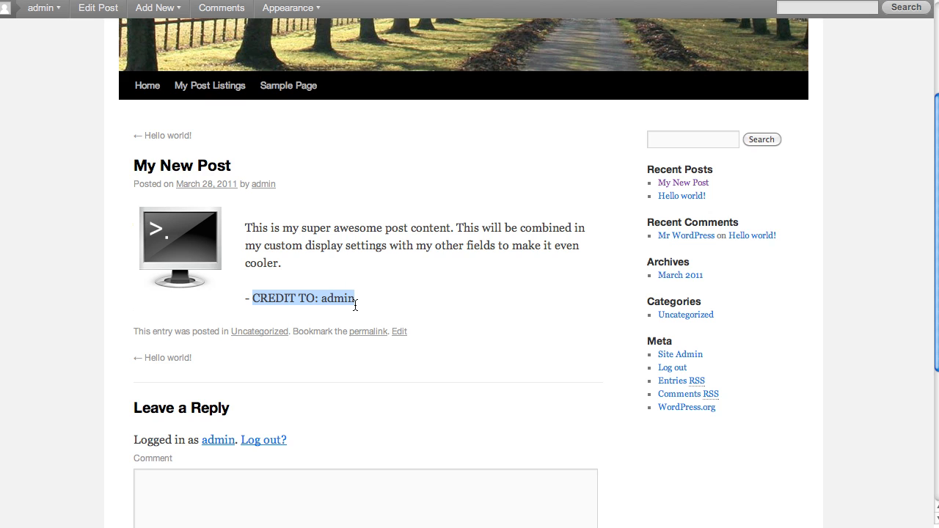
click(355, 305)
scroll(355, 306, up, 1)
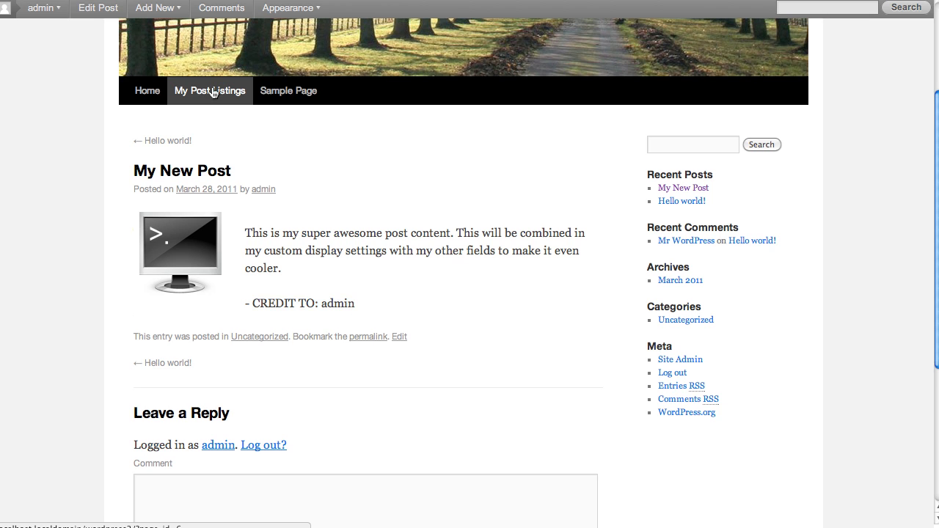
Return to the My Post Listings page, view the Home page's post list and open My New Post from it.
click(213, 92)
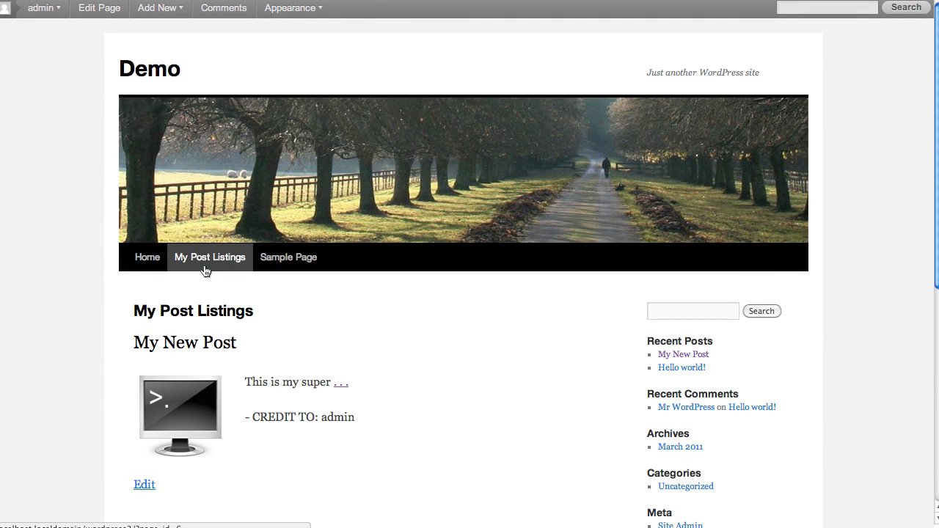
click(154, 265)
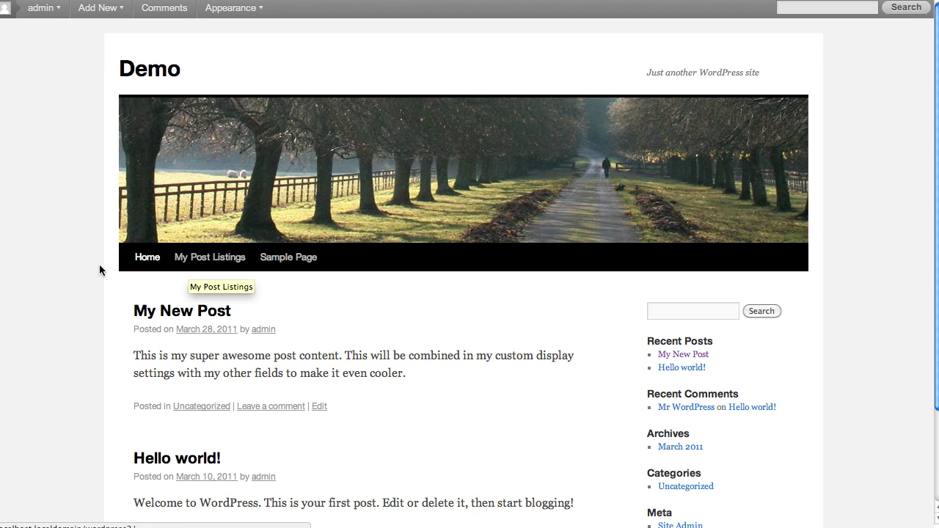
scroll(95, 269, down, 2)
scroll(95, 270, down, 1)
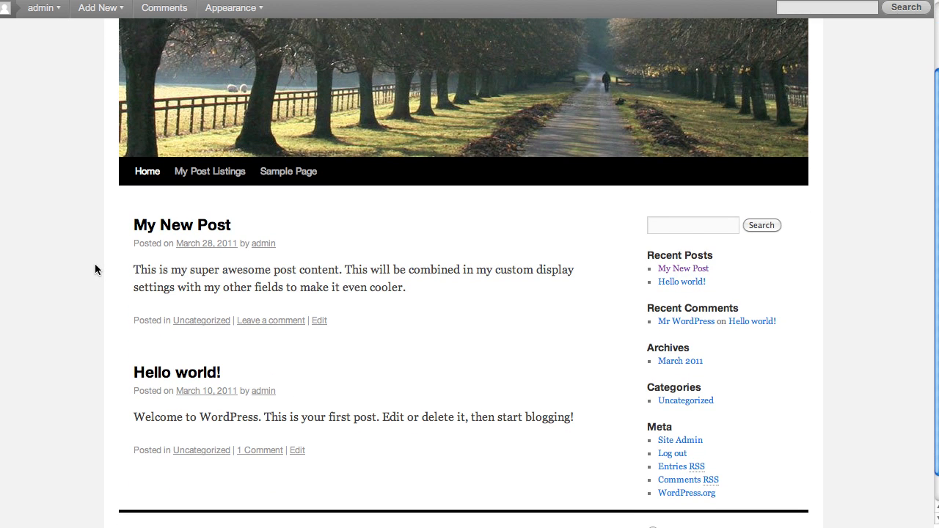
click(163, 229)
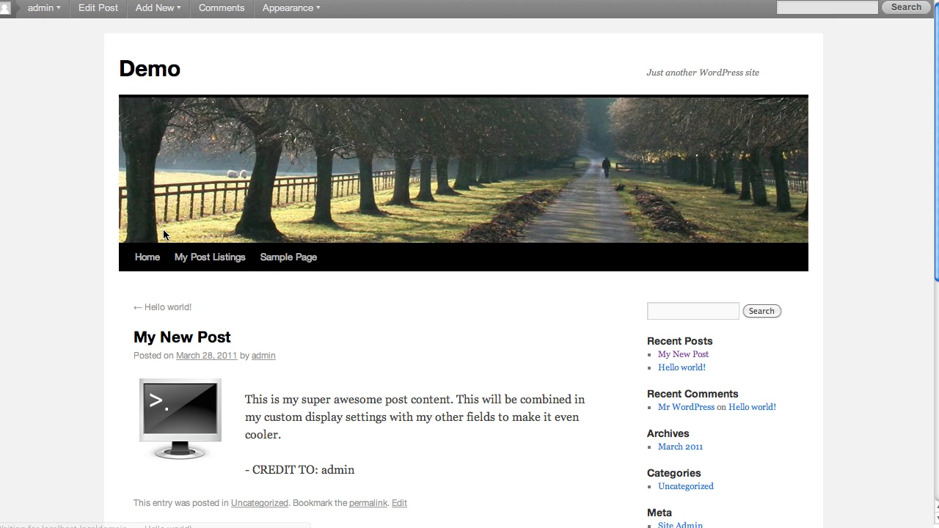